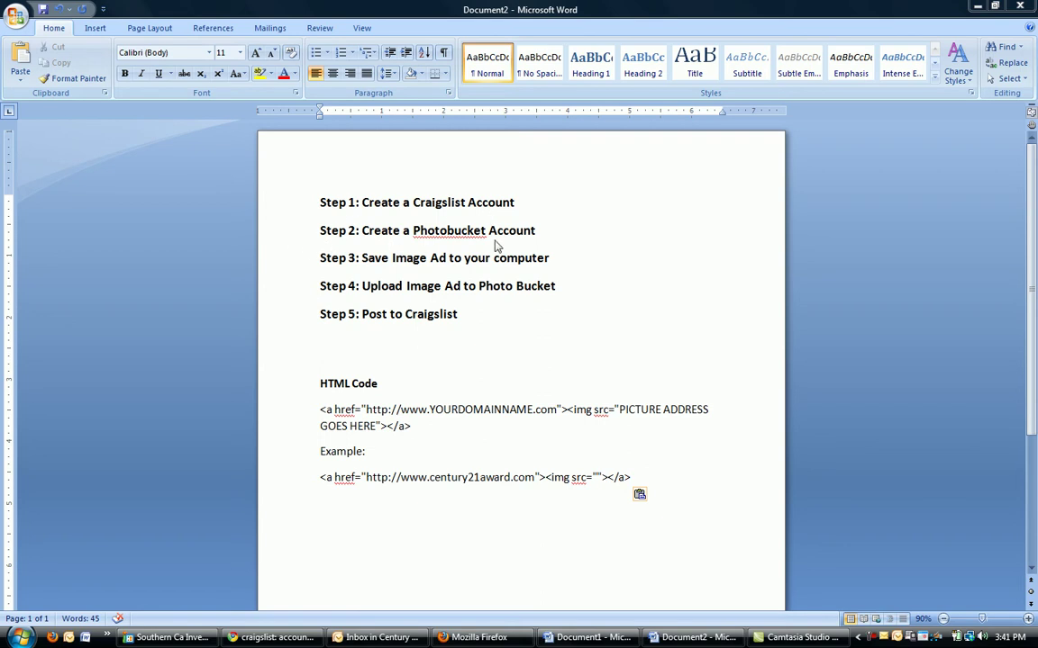
- Copy the HTML Code block from Document1 and paste it below the five steps in Document2
left_click(585, 638)
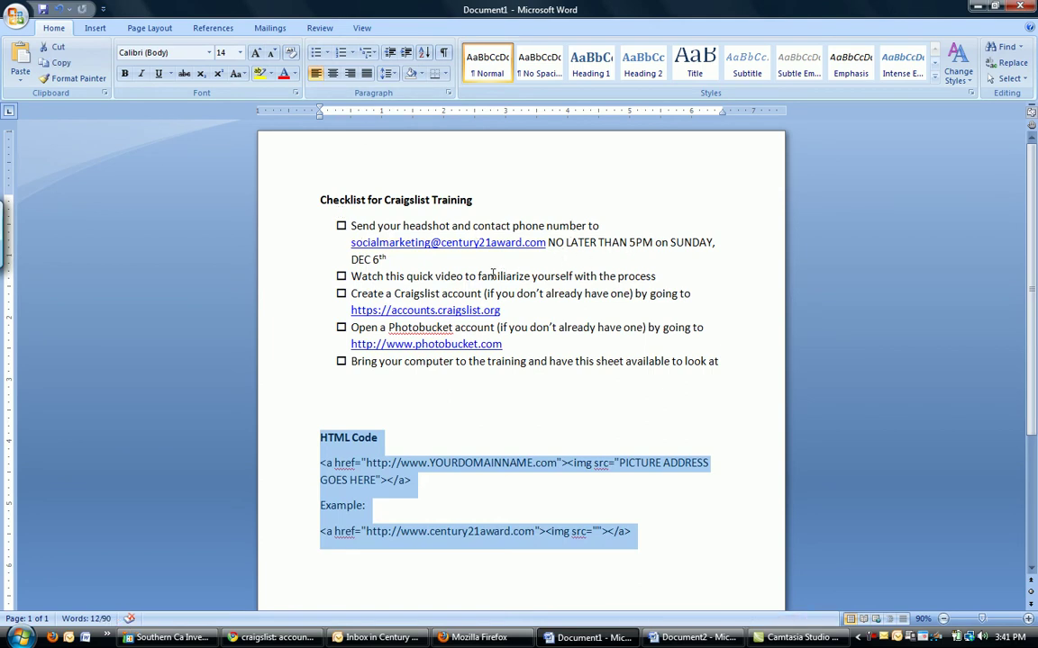
key("ctrl+c")
key("alt+Tab")
key("ctrl+v")
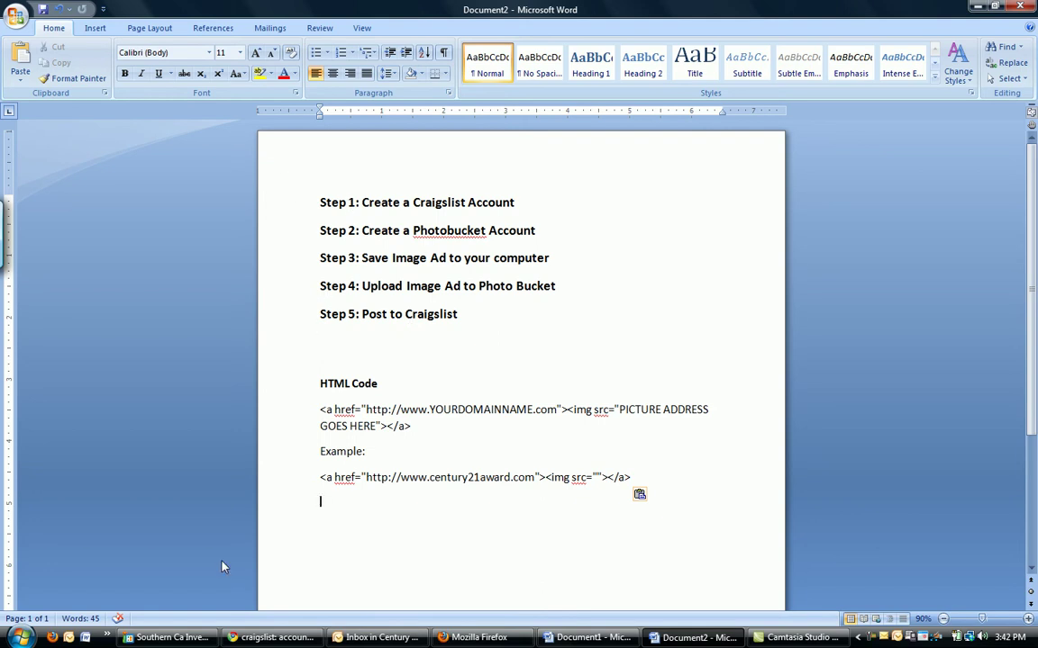
- Go to craigslist.org in the browser and open the Craigslist account log-in page
left_click(268, 637)
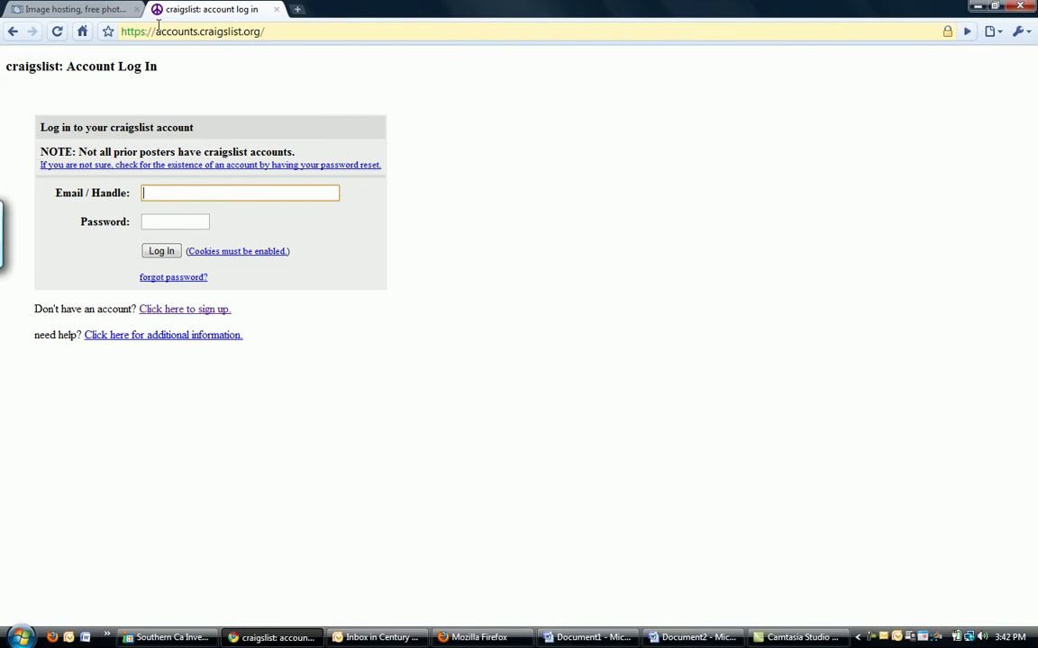
left_click(124, 33)
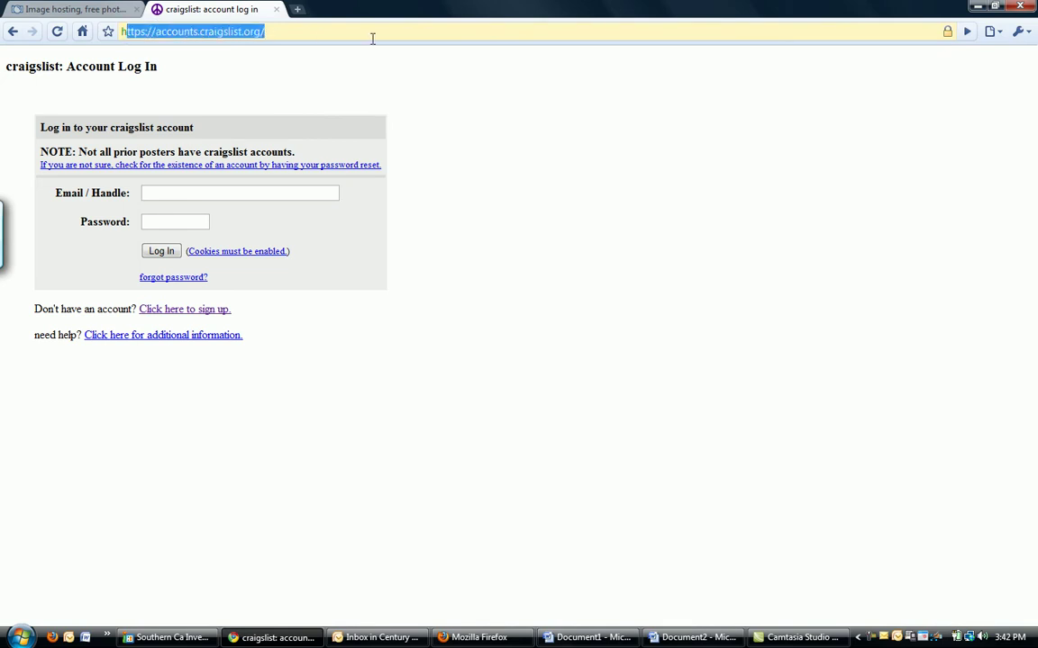
key("BackSpace")
type("cra")
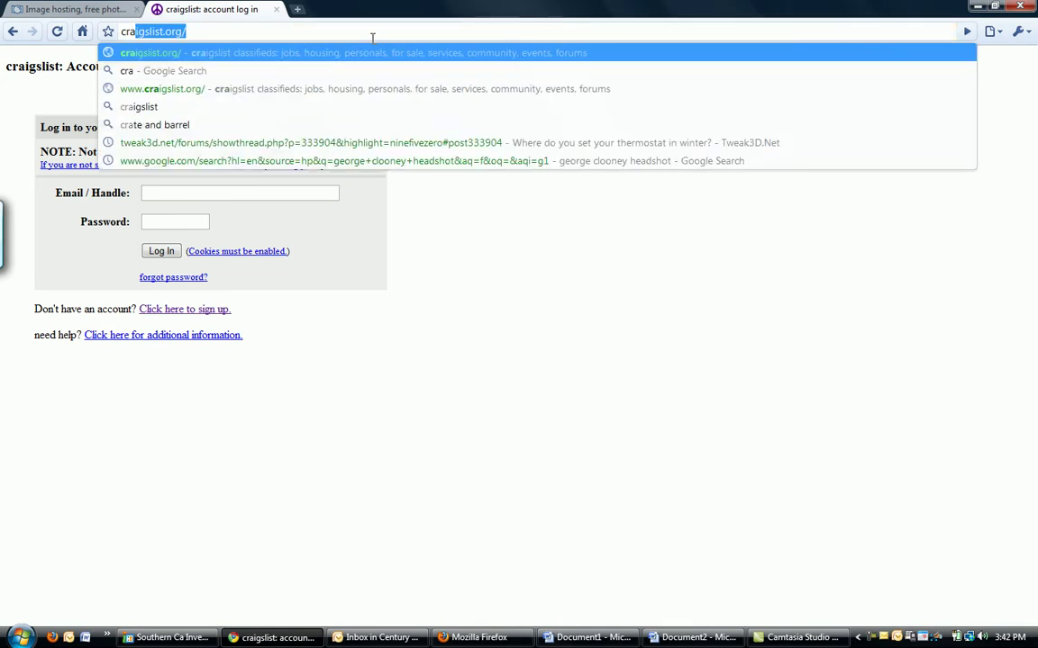
key("Return")
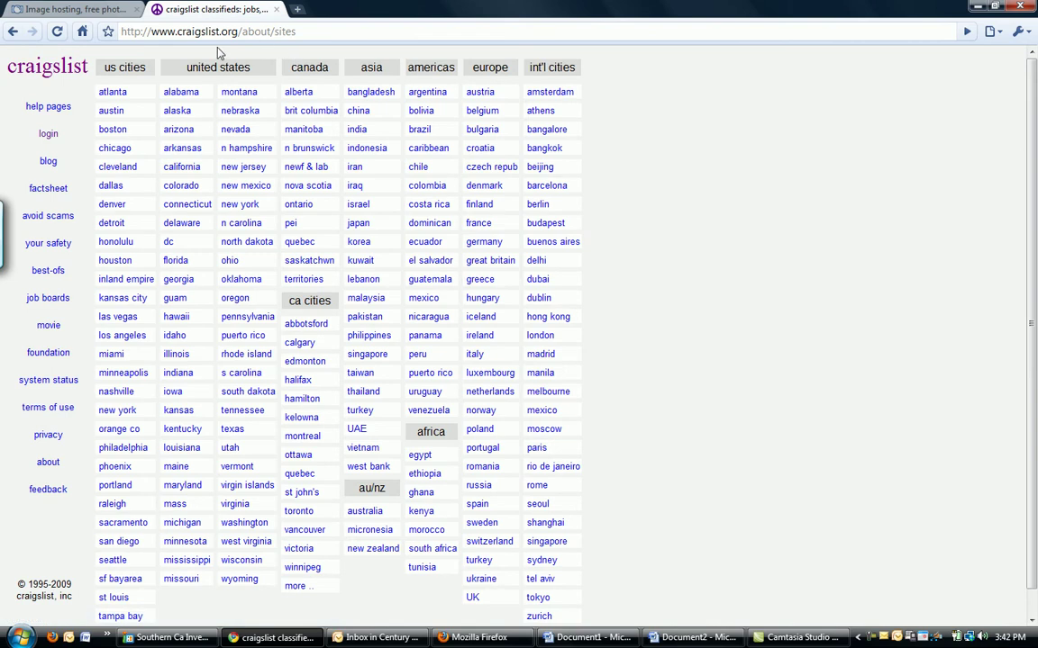
left_click(50, 134)
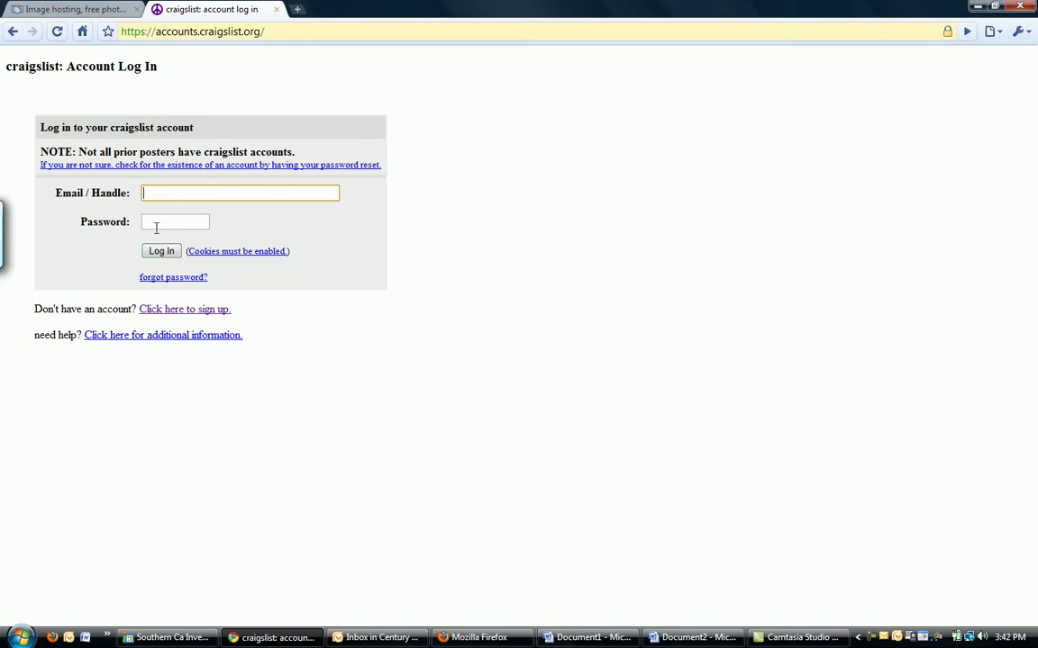
- On the Craigslist sign-up form, enter the email address and verification words, then create the account
left_click(166, 312)
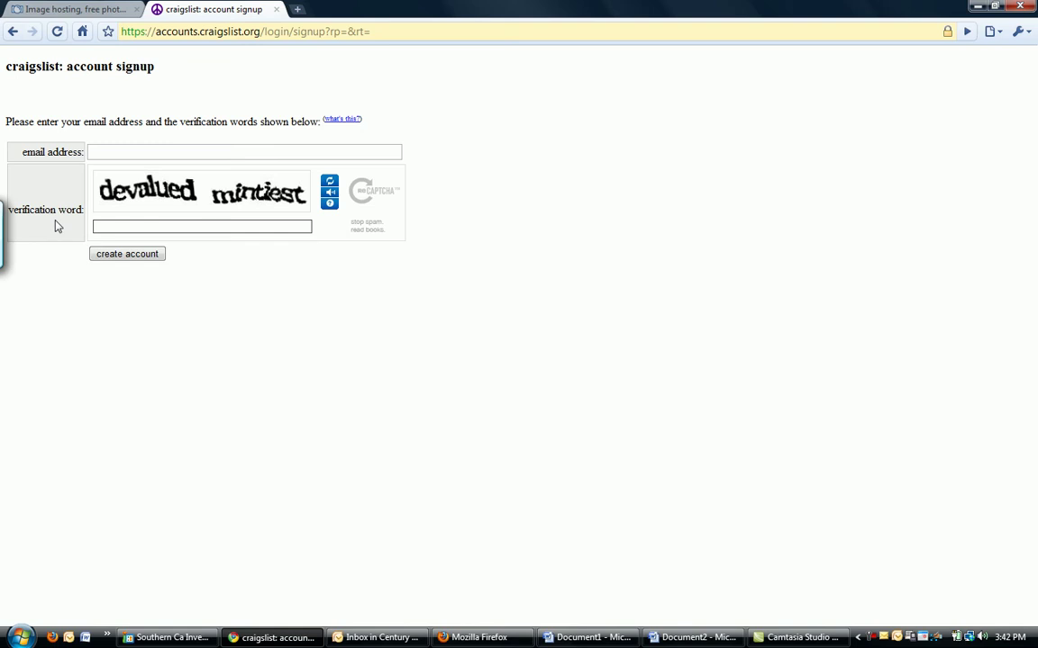
left_click(142, 154)
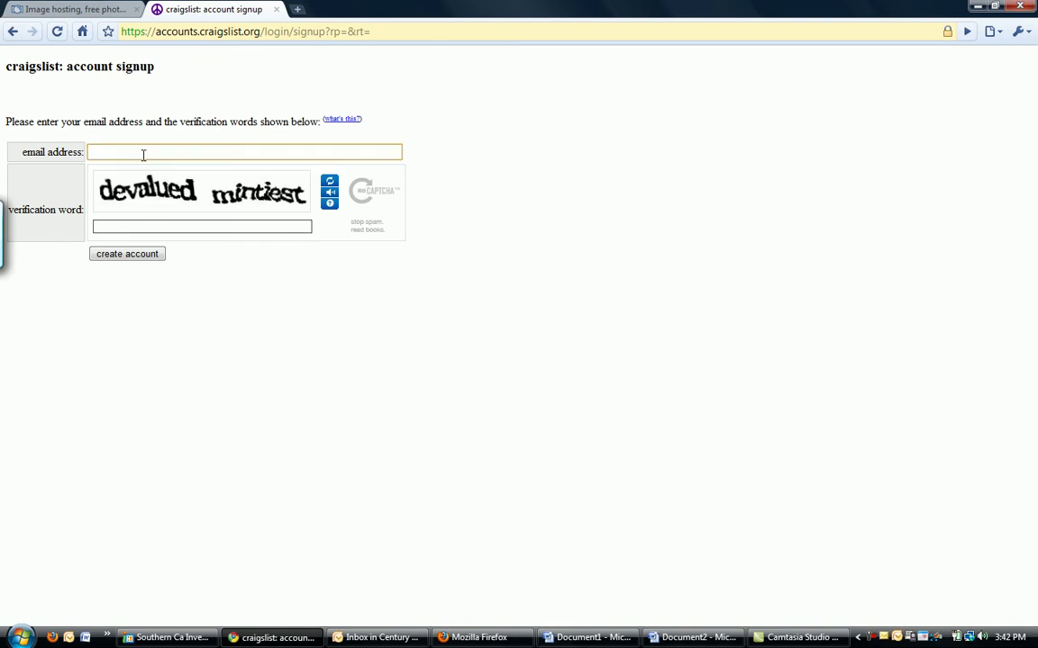
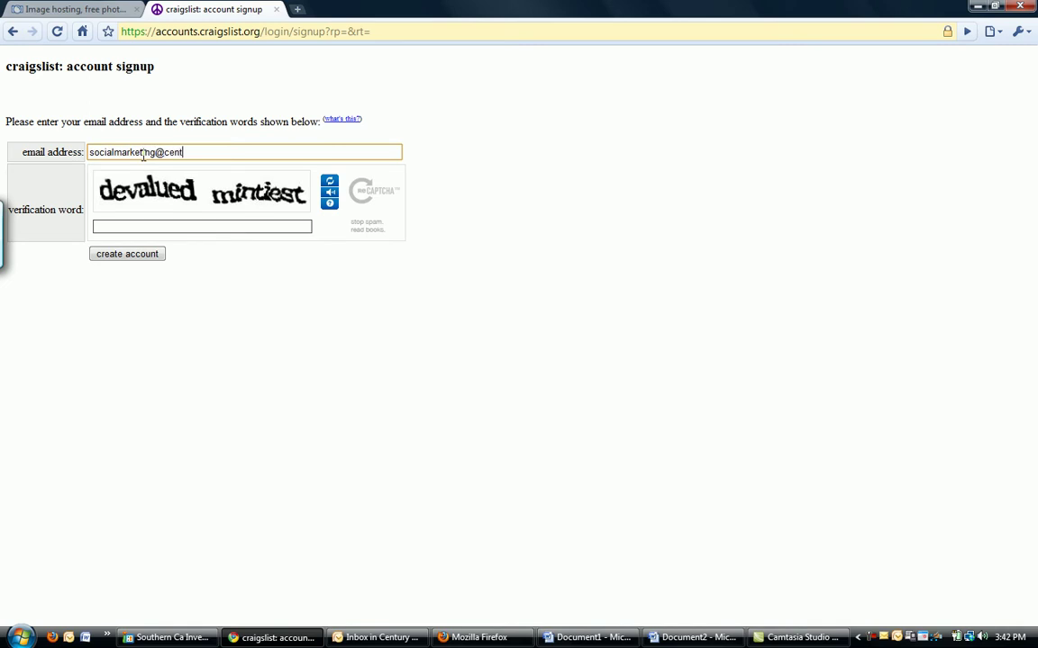
left_click(126, 225)
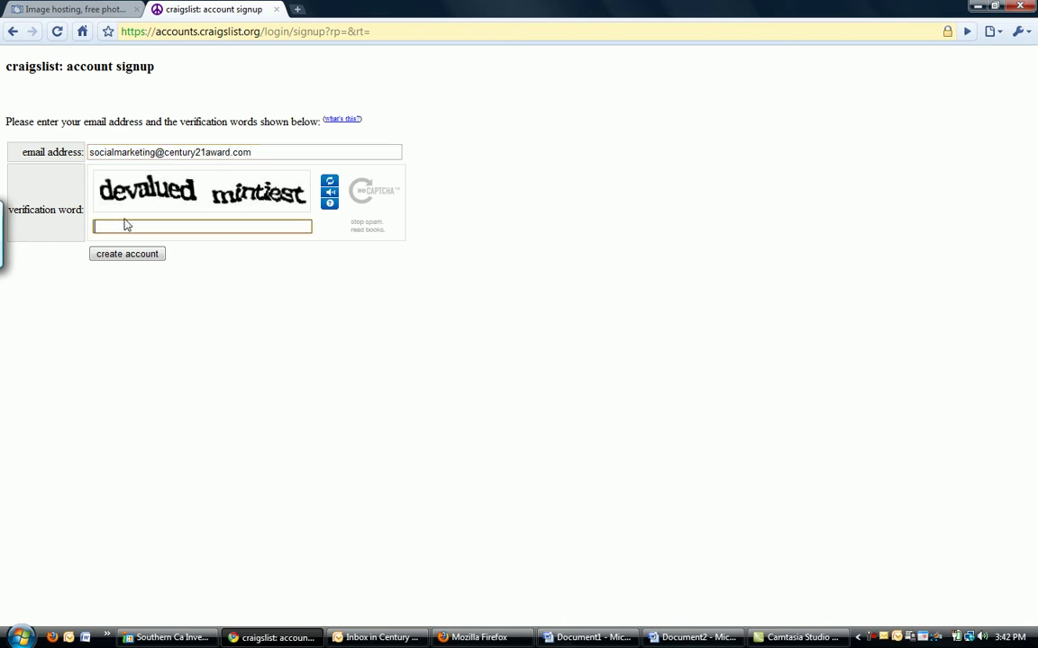
type("devalued mintiest")
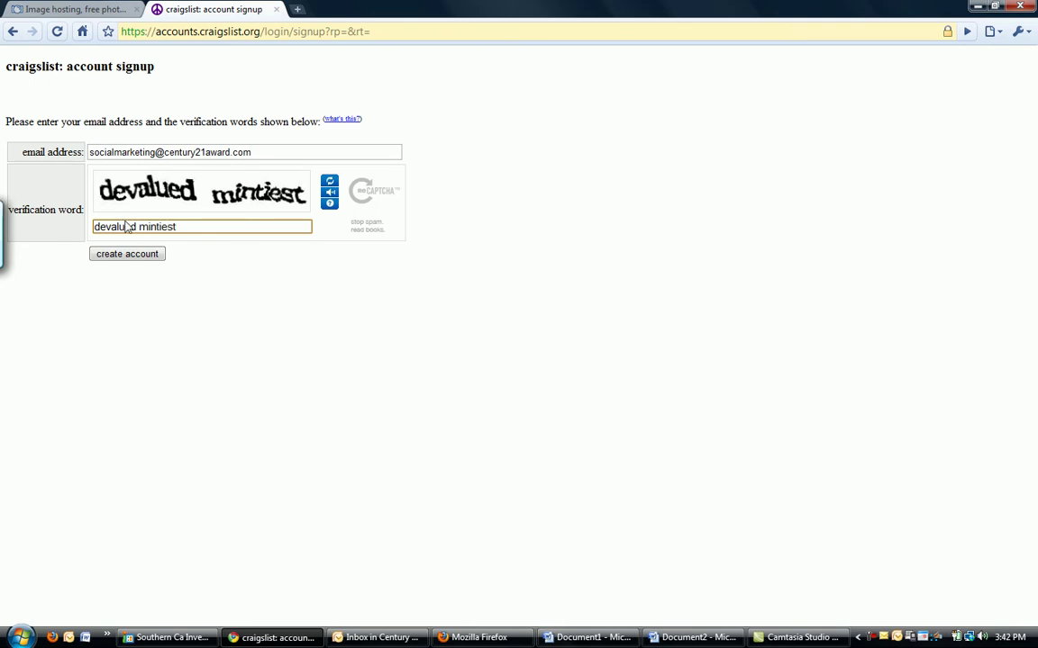
left_click(126, 255)
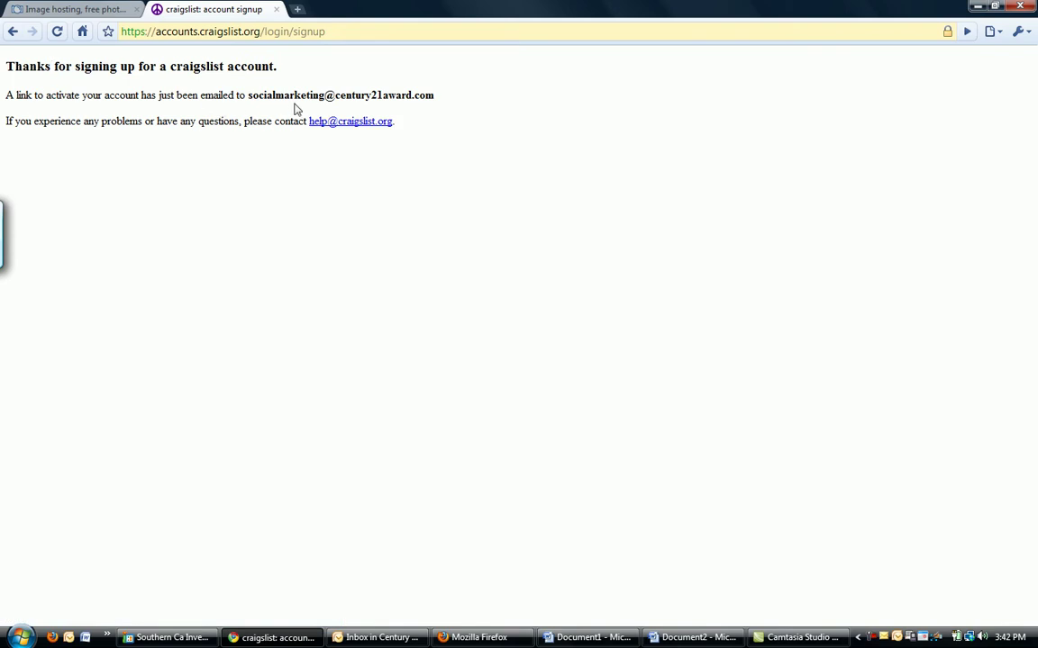
- In Outlook, fetch new mail, open the New Craigslist Account message and follow its login link
left_click(371, 637)
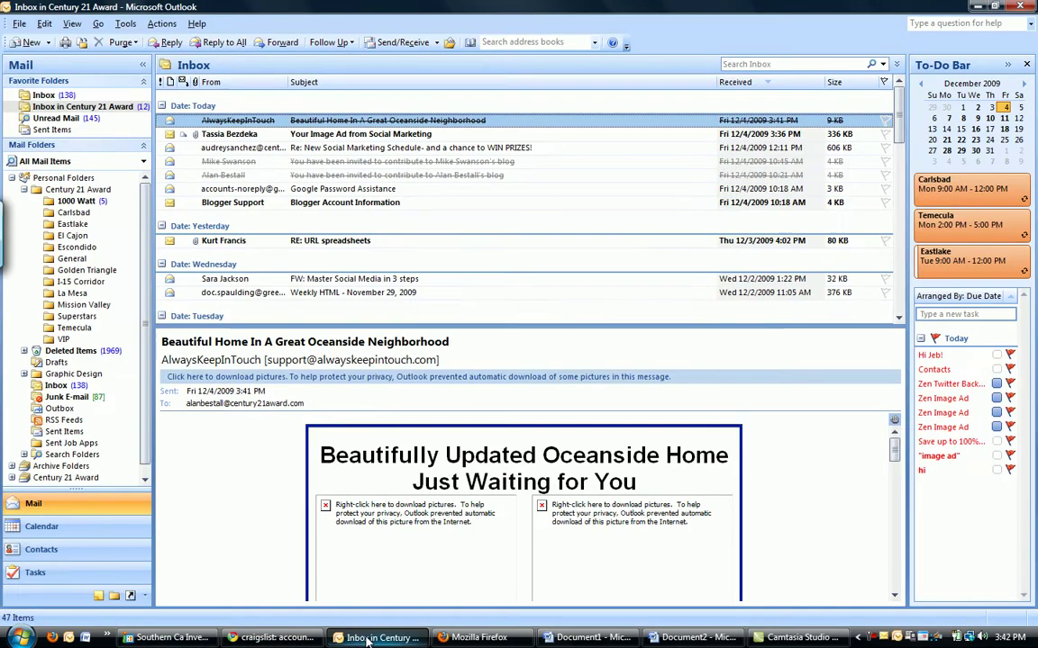
left_click(371, 43)
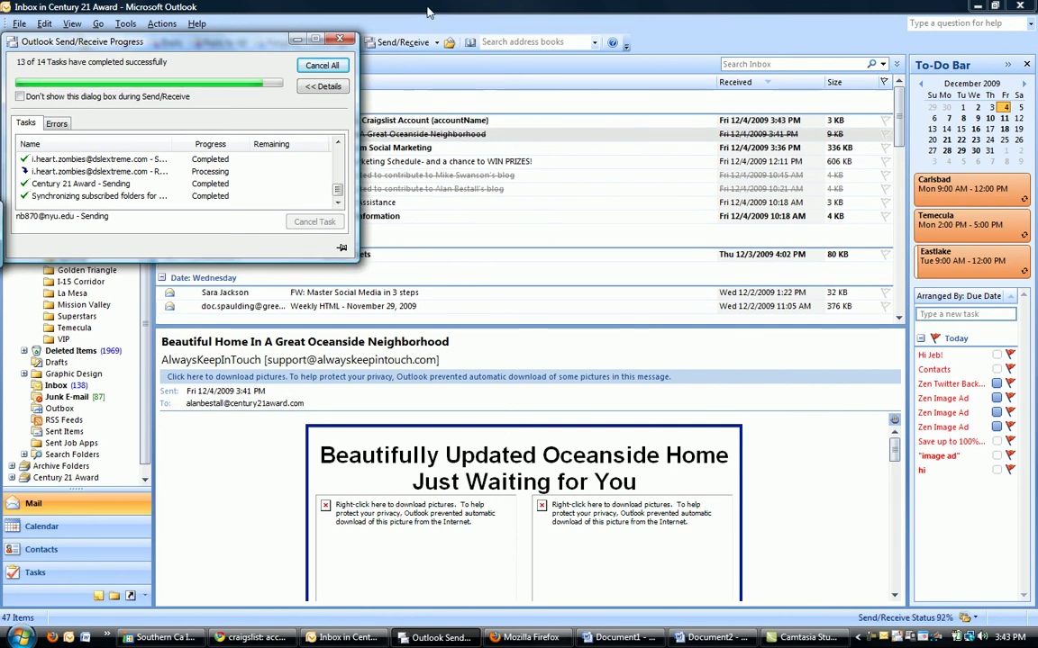
left_click(356, 123)
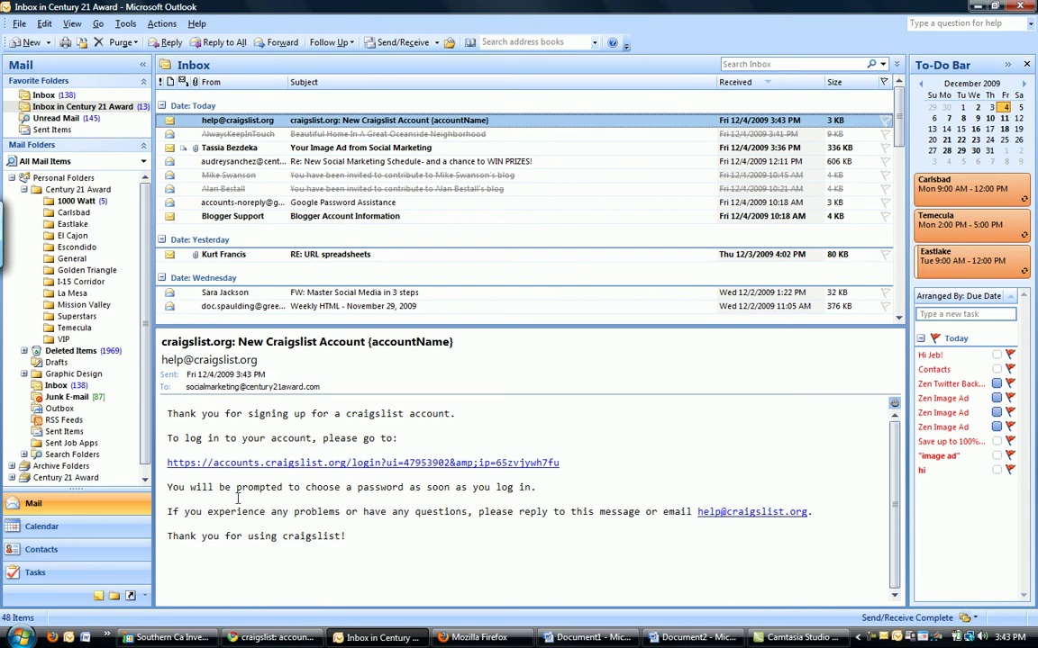
left_click(303, 463)
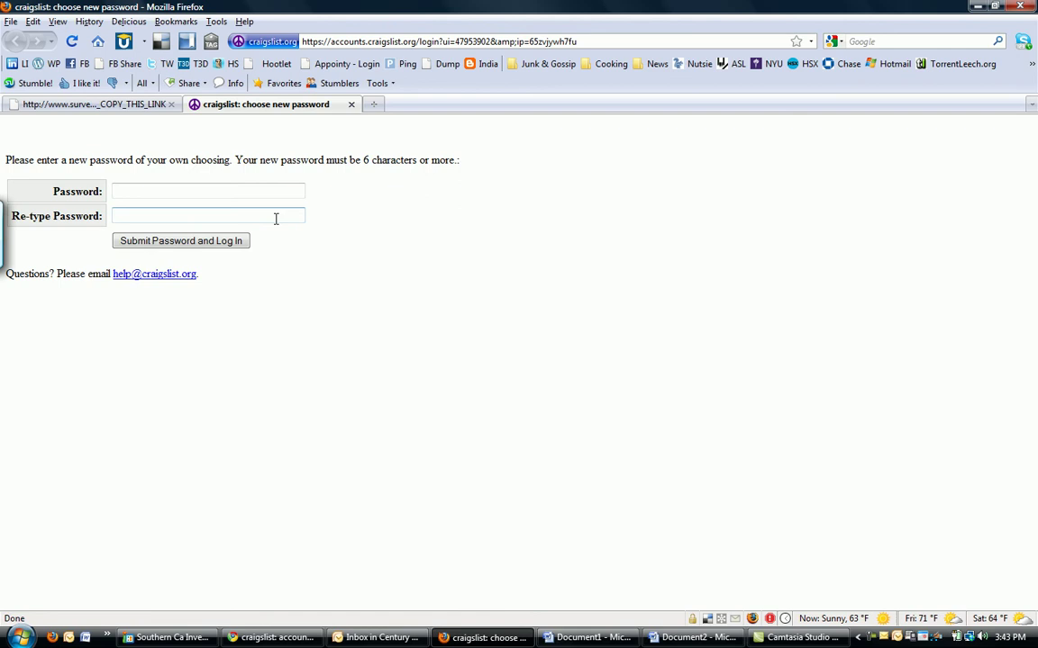
- Set and confirm a password for the new Craigslist account and log in
left_click(258, 191)
type("•")
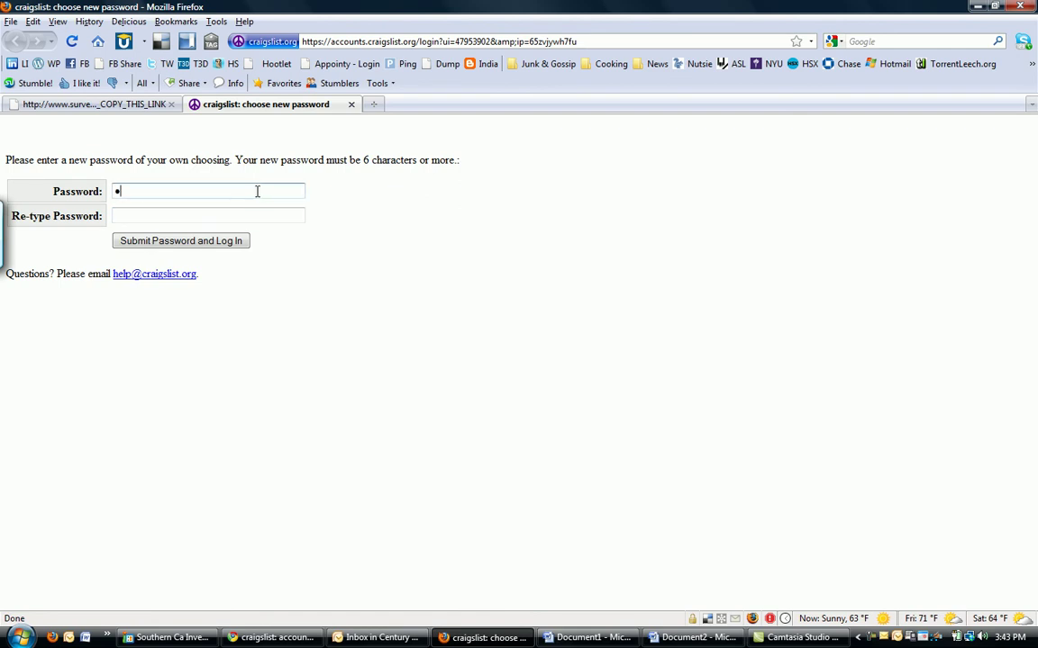
type("•••••••")
key("Tab")
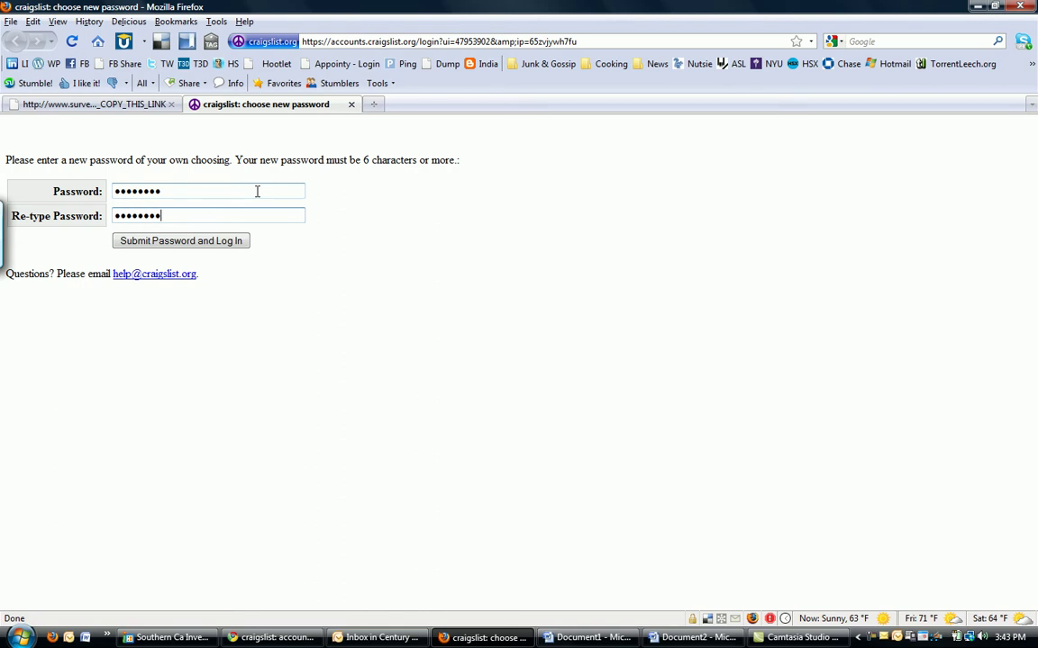
left_click(221, 245)
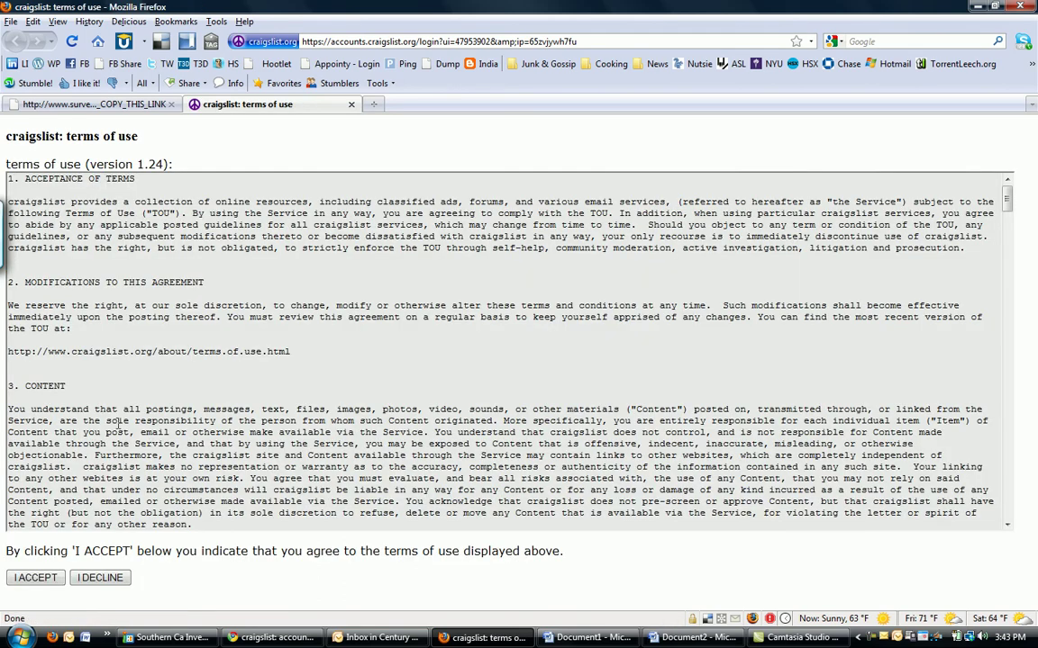
- Accept the Craigslist terms of use and bring the Word step list back
scroll(36, 518, "down", 5)
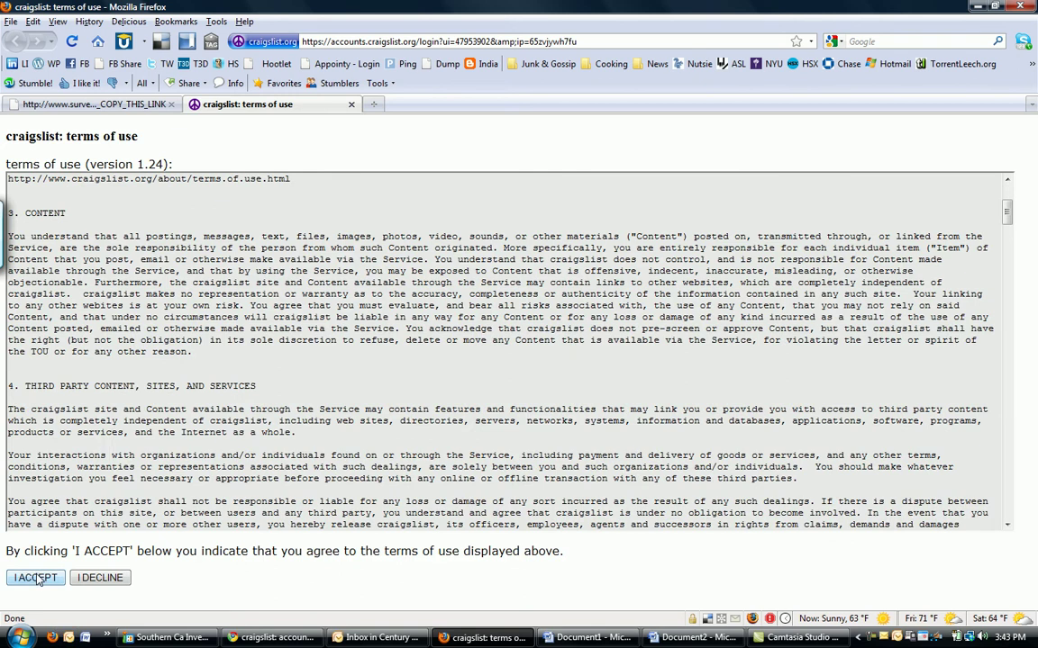
left_click(37, 578)
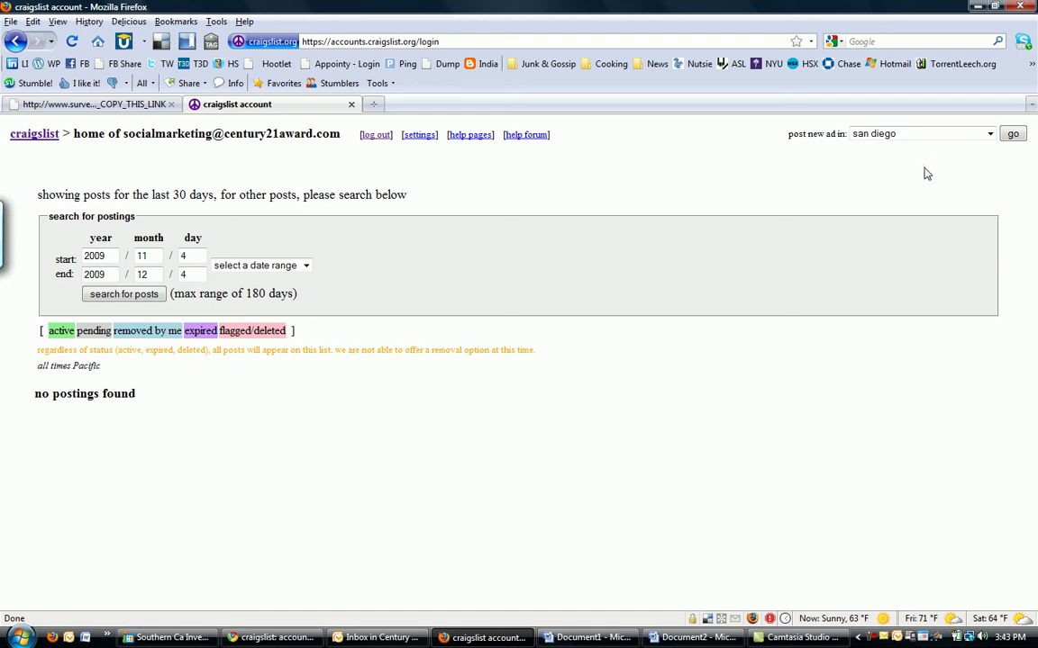
mouse_move(659, 640)
left_click(692, 638)
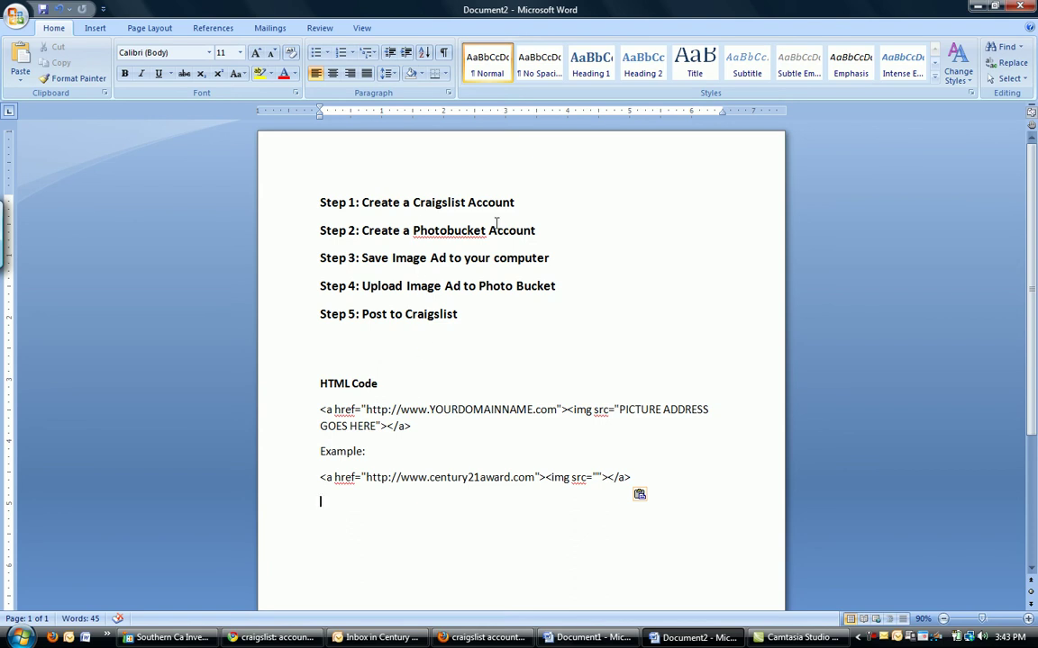
- Open Photobucket's free sign-up form and enter a username and matching password
left_click(270, 637)
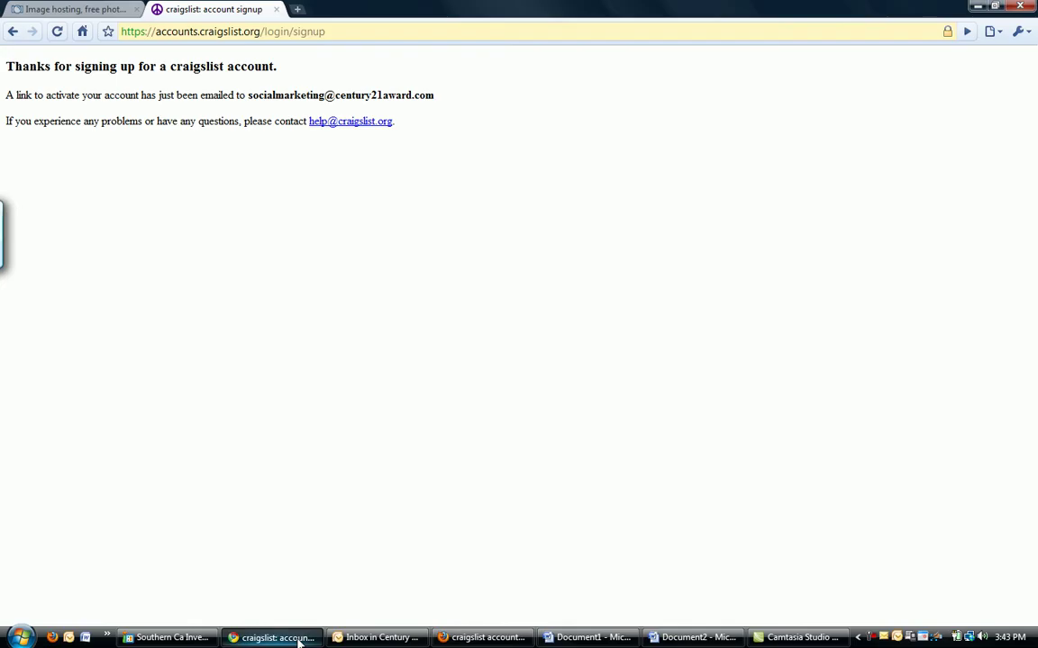
left_click(76, 9)
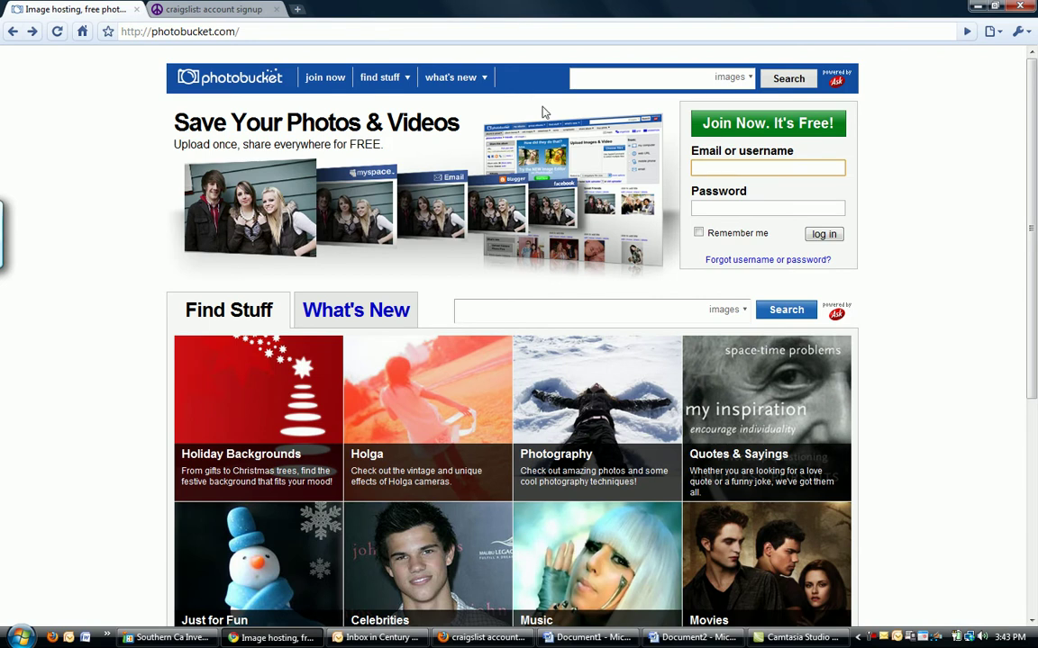
left_click(771, 132)
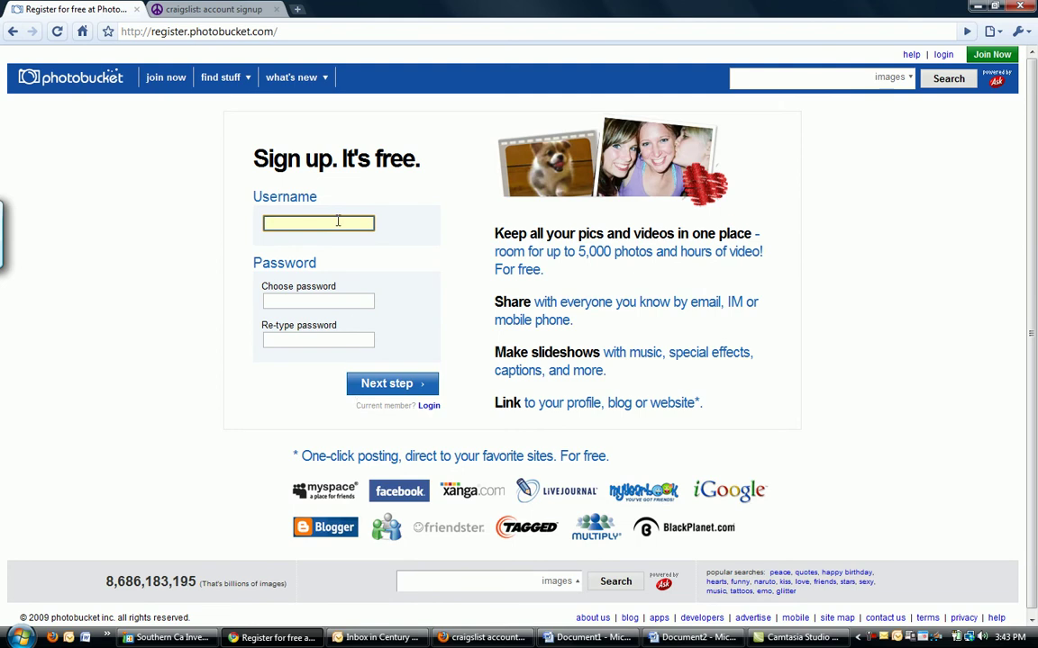
type("spci")
key("BackSpace")
key("BackSpace")
key("BackSpace")
key("BackSpace")
type("c1a")
key("BackSpace")
type("spc")
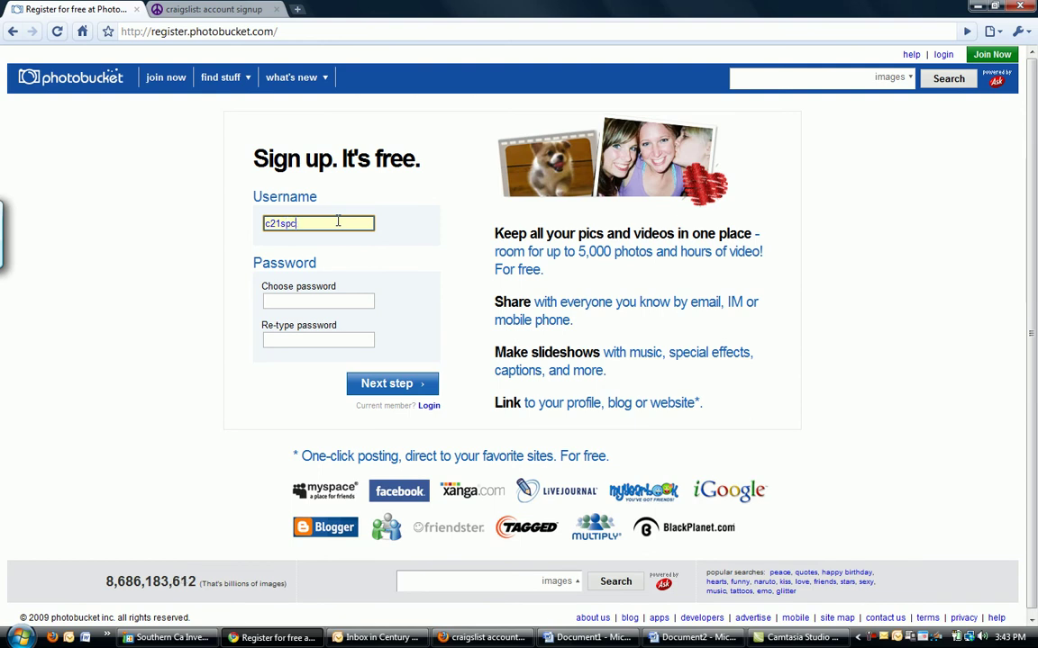
type("ialmarketing")
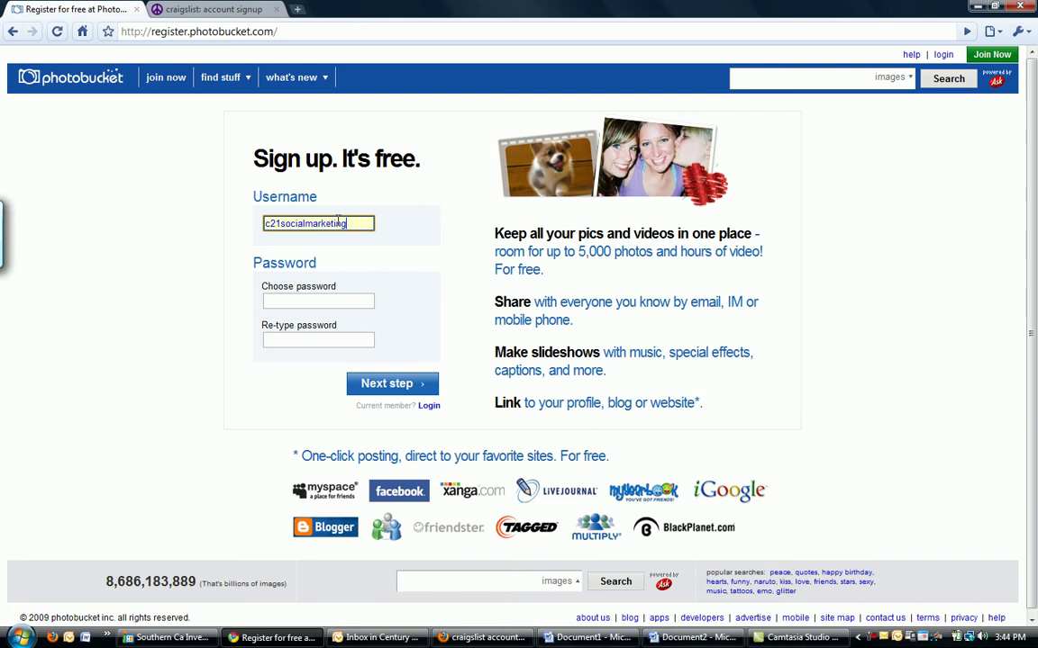
key("Tab")
type("••••")
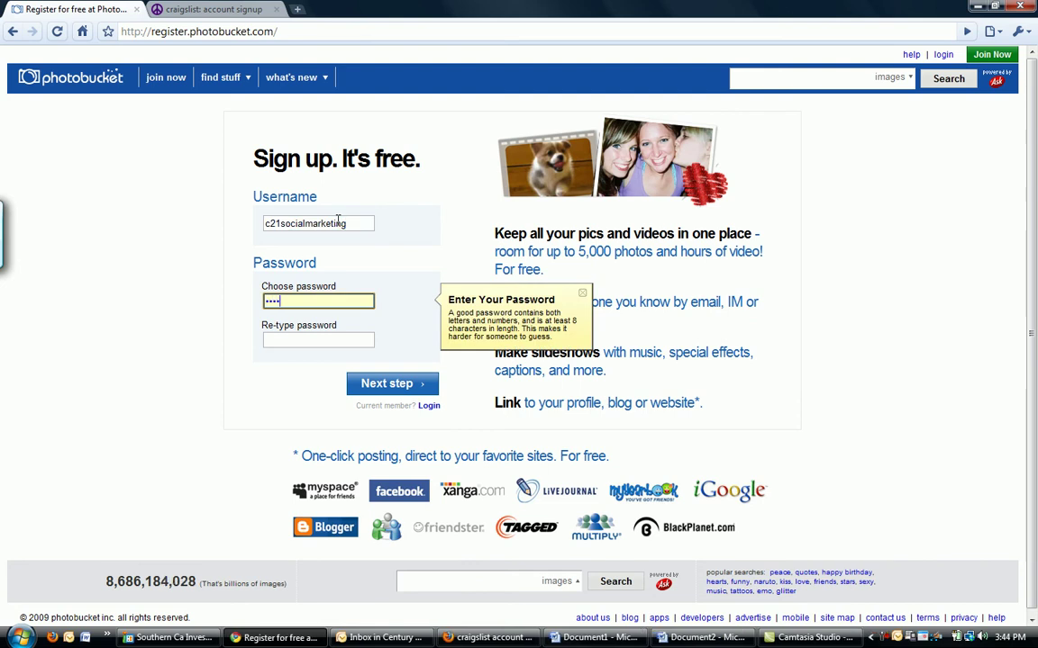
type("••••")
key("Tab")
type("•••")
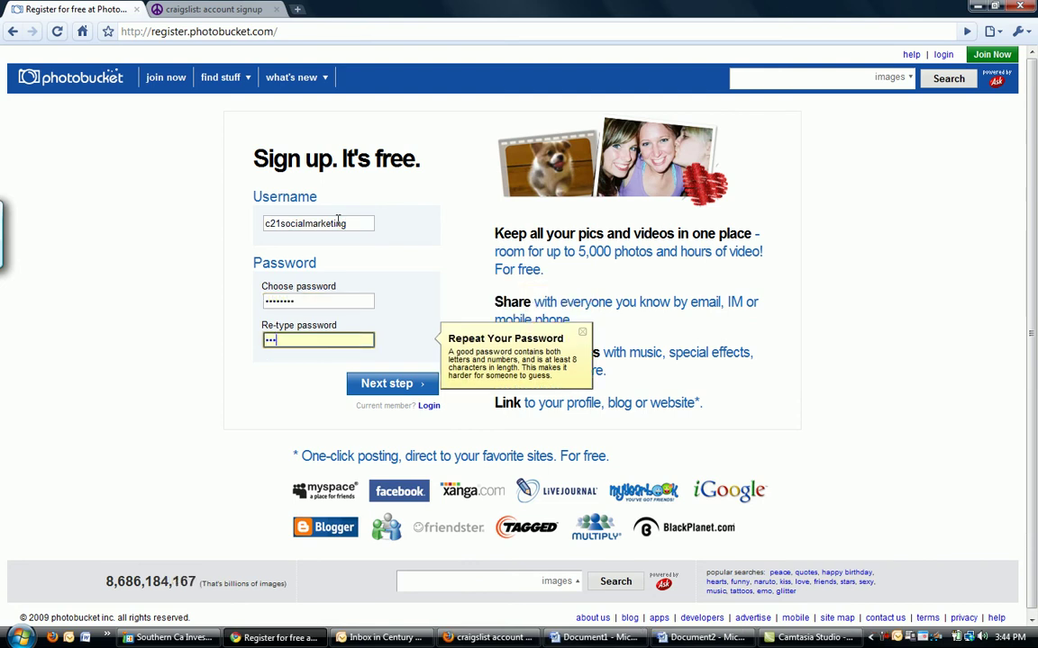
type("•••")
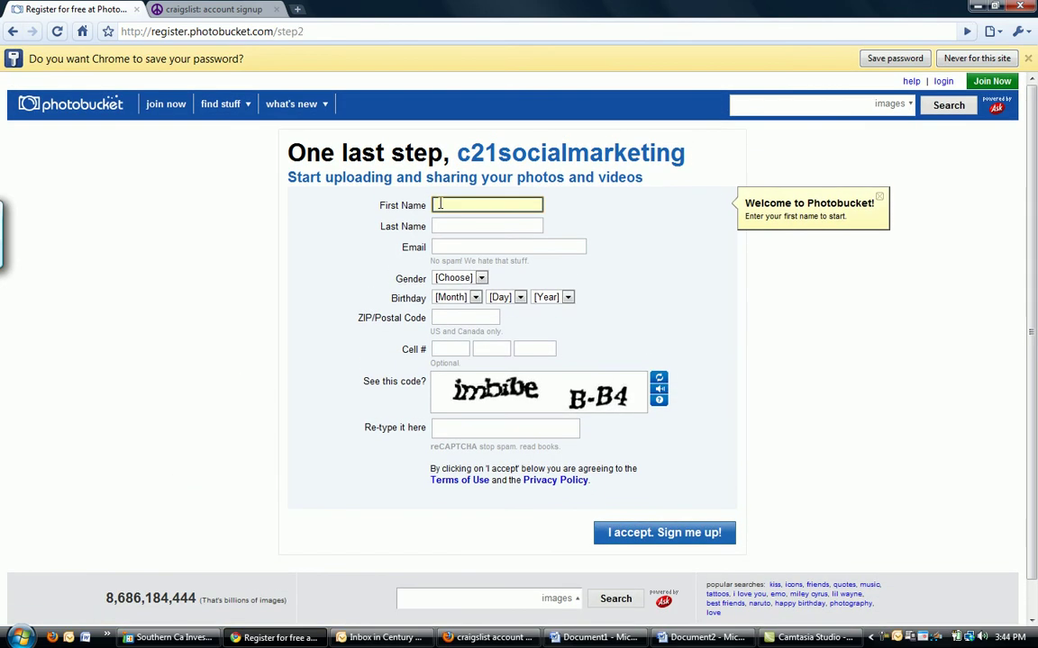
- Fill in the first name, last name and e-mail address fields
key("Tab")
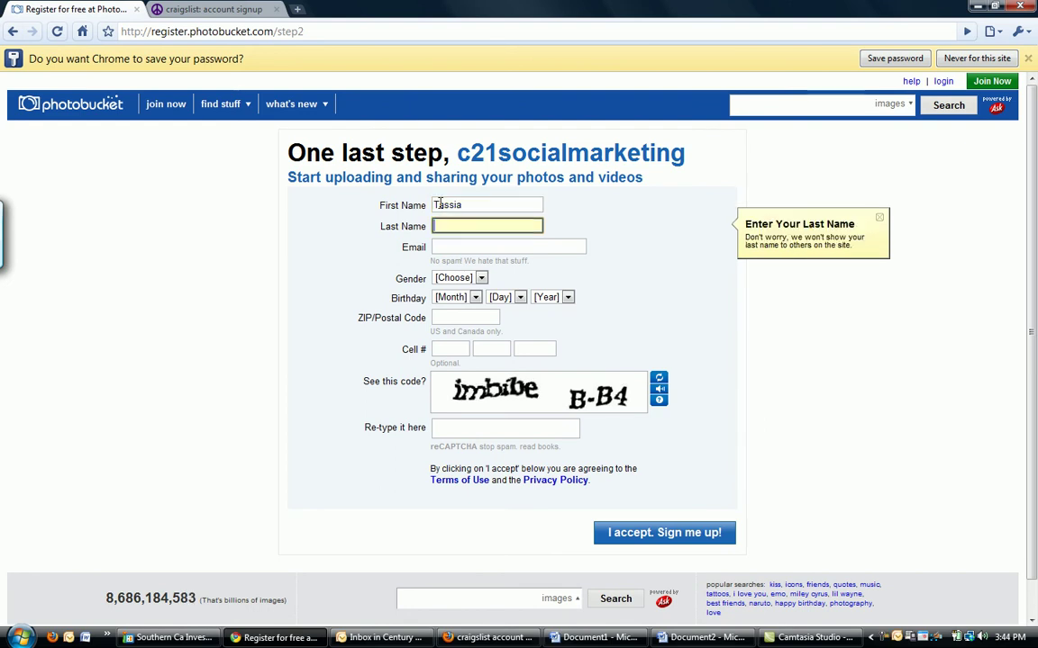
key("Tab")
type("so")
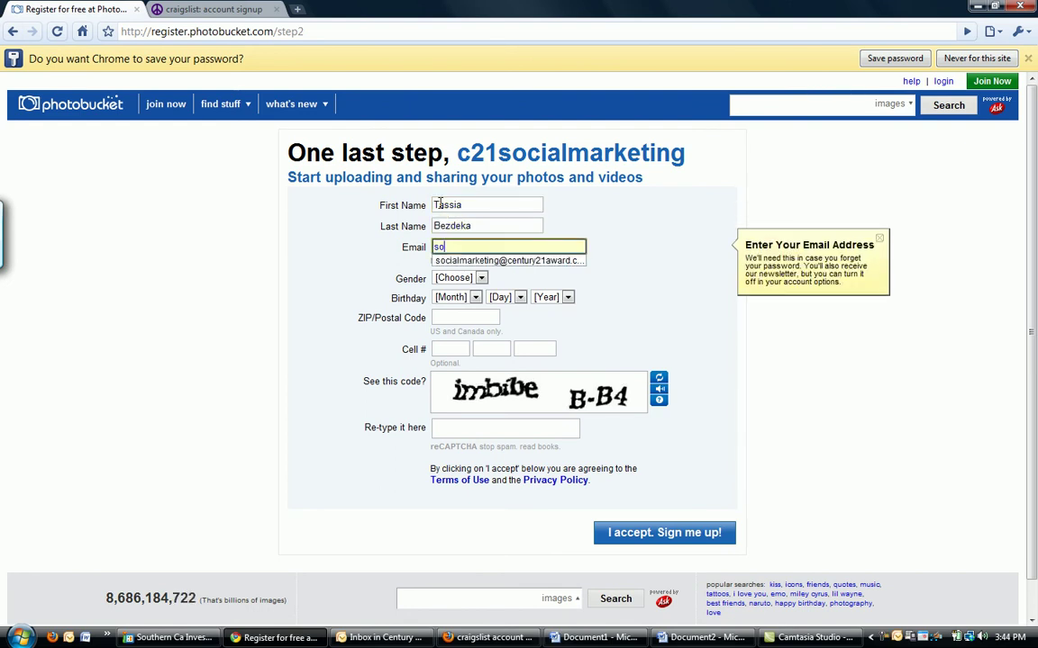
type("ci")
key("Down")
key("Return")
- Set gender to Female, enter the birthday and ZIP code, and type the verification words
key("Tab")
key("f")
key("Tab")
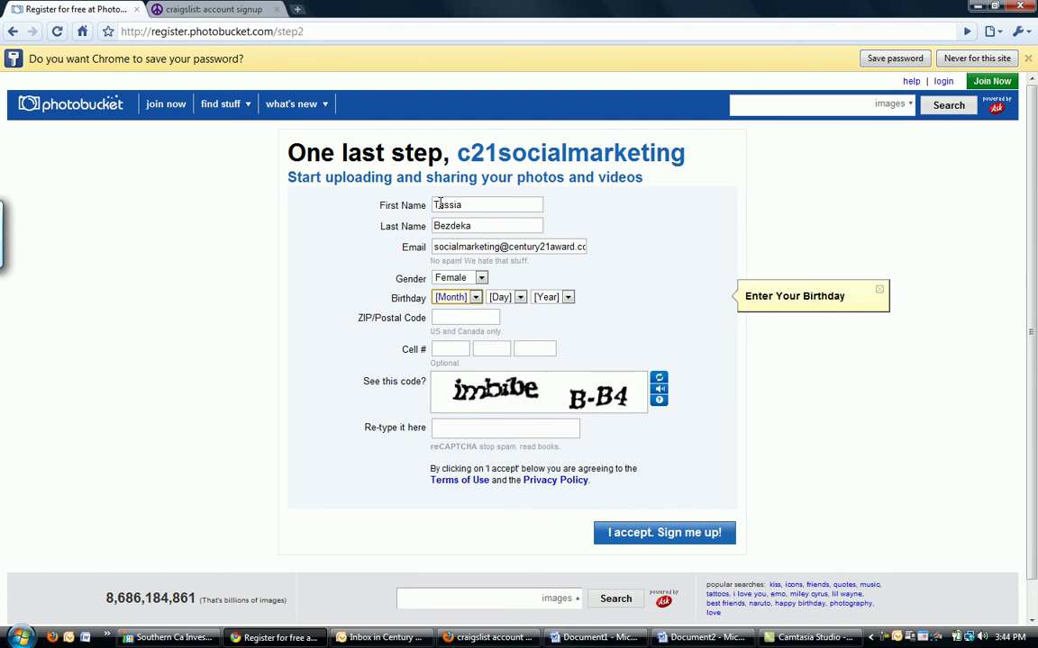
key("f")
key("Tab")
type("26")
key("Tab")
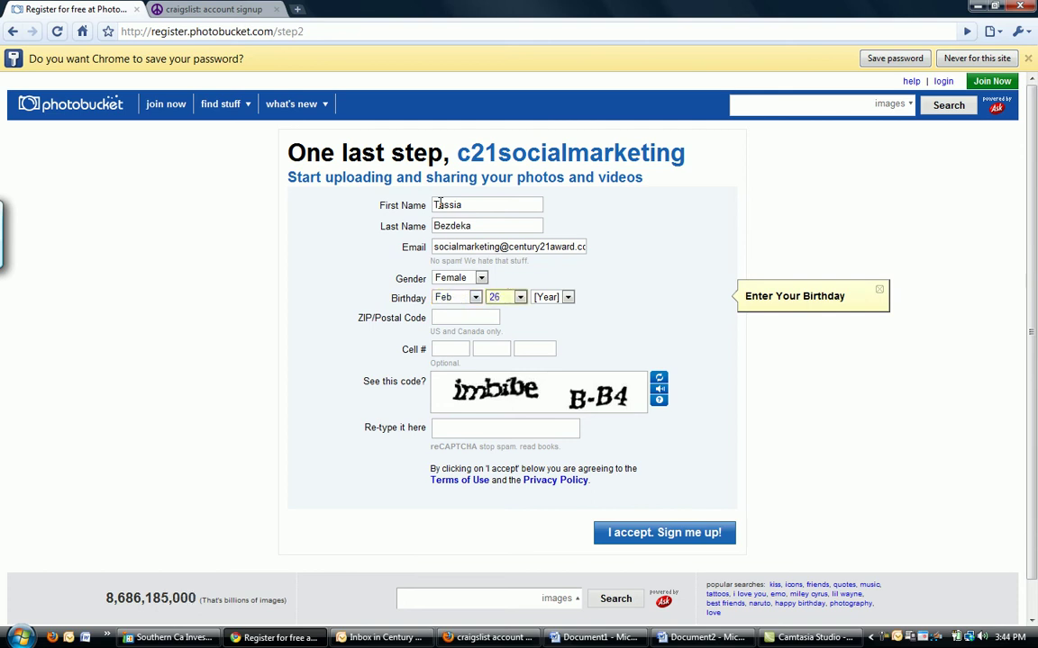
type("1989")
key("Tab")
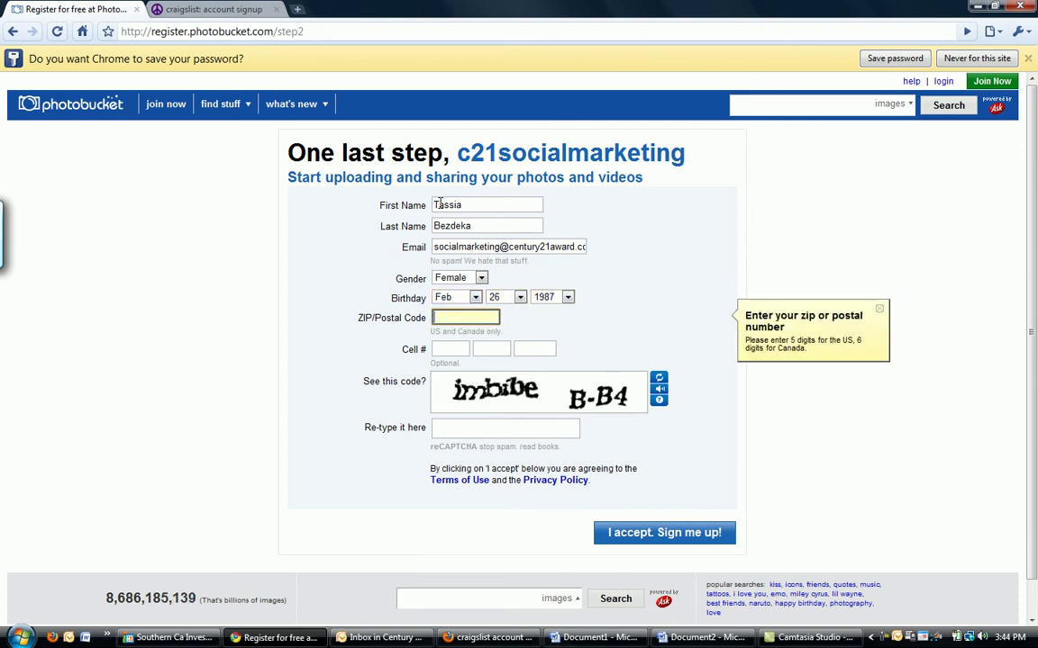
type("92025")
key("Tab")
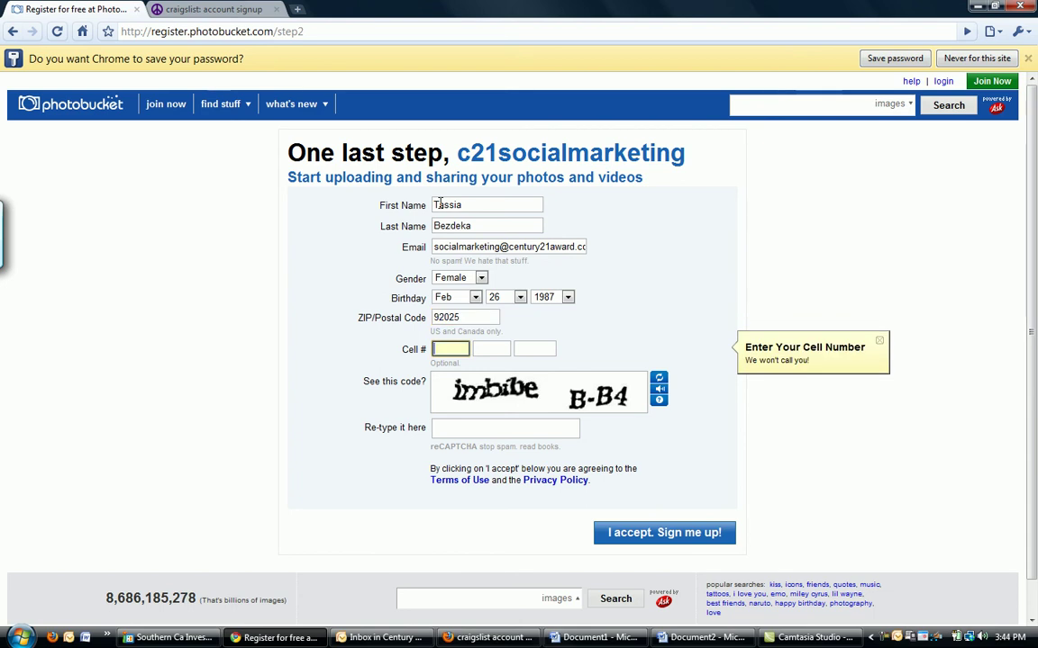
left_click(474, 426)
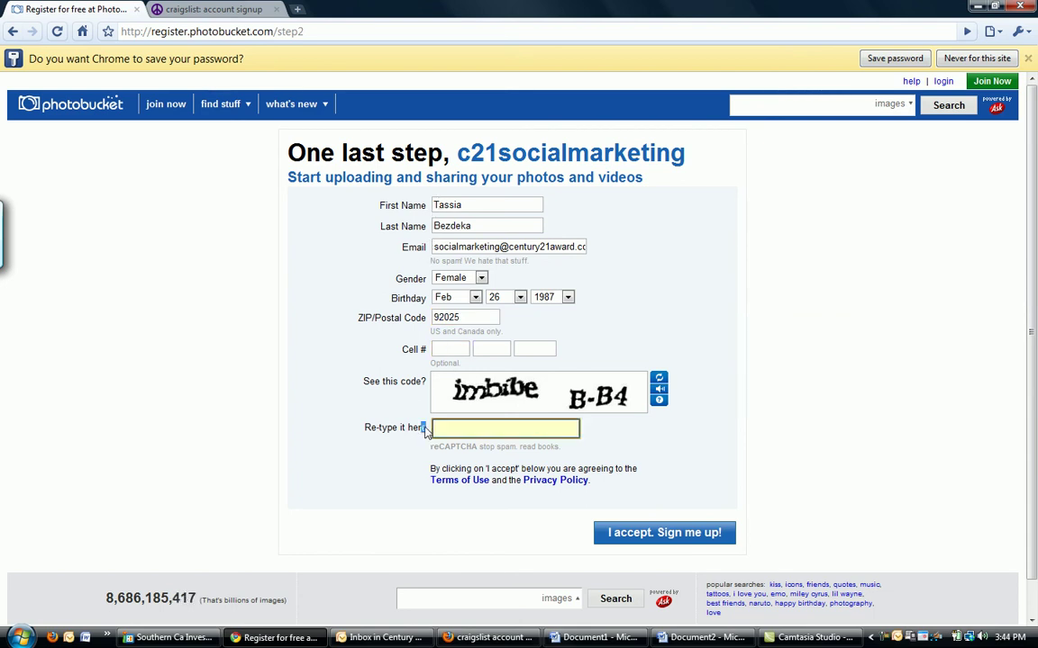
type("imb")
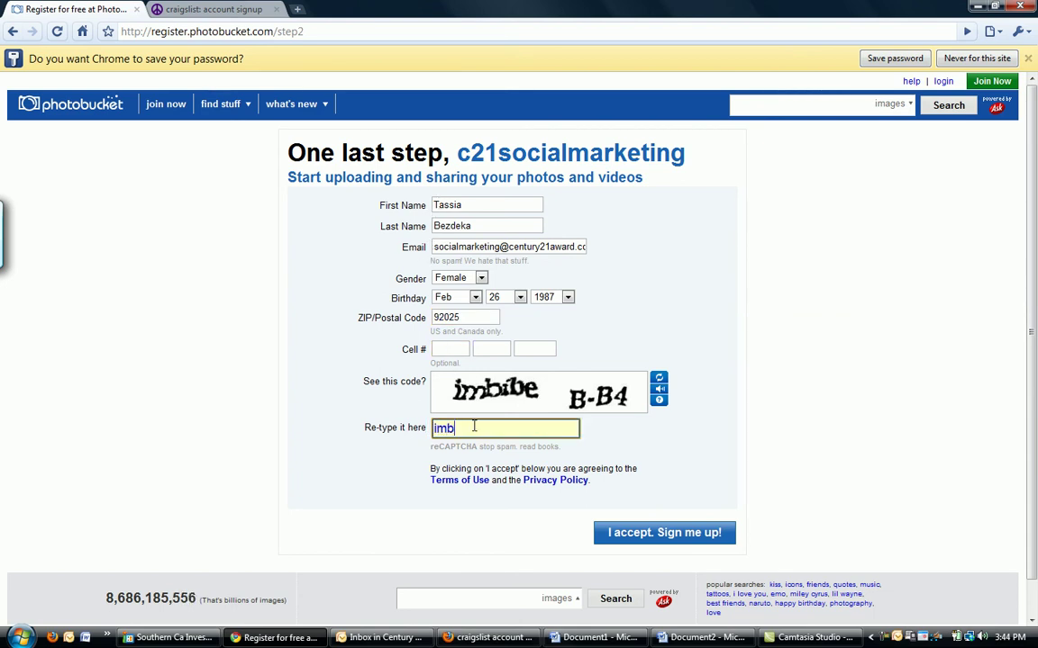
type("ibe b-b4")
- Submit the Photobucket registration and skip the optional survey offer
left_click(654, 534)
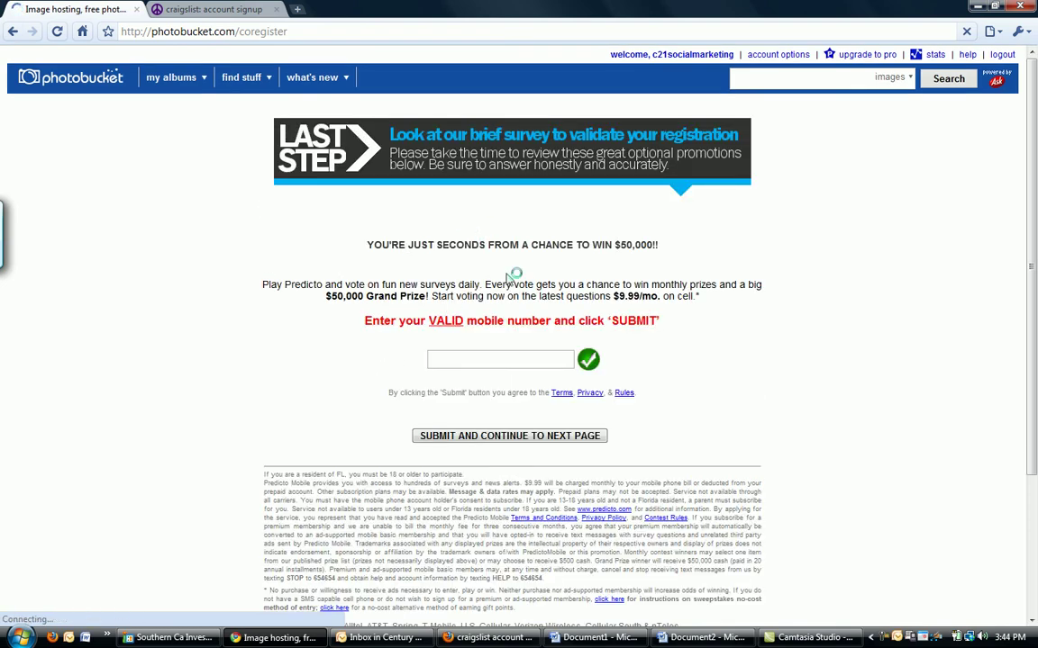
scroll(620, 404, "down", 2)
scroll(601, 359, "down", 3)
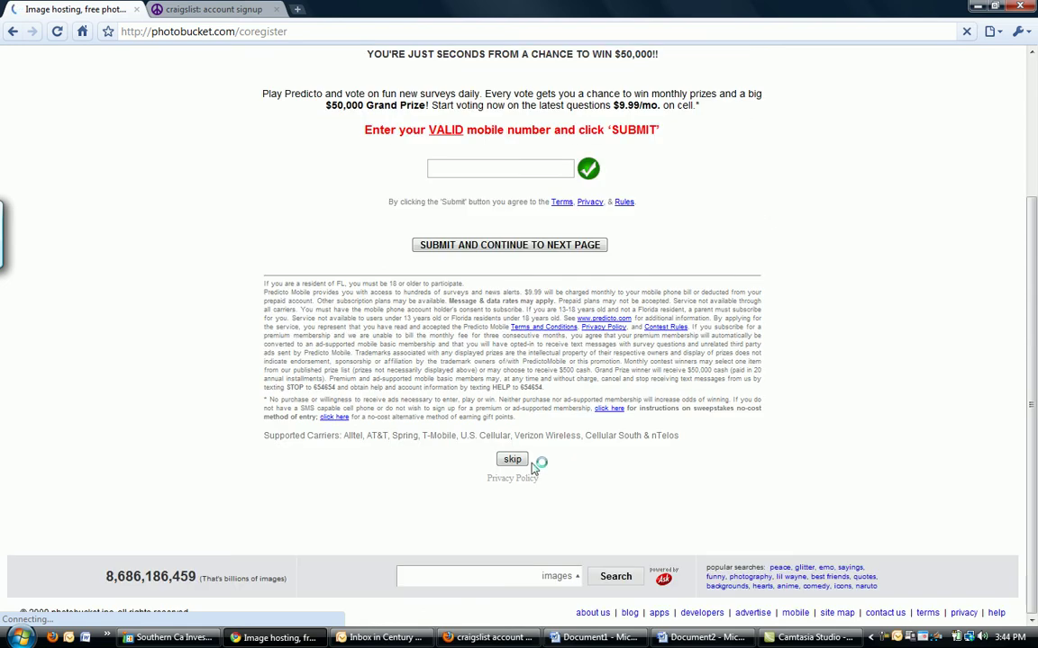
left_click(513, 459)
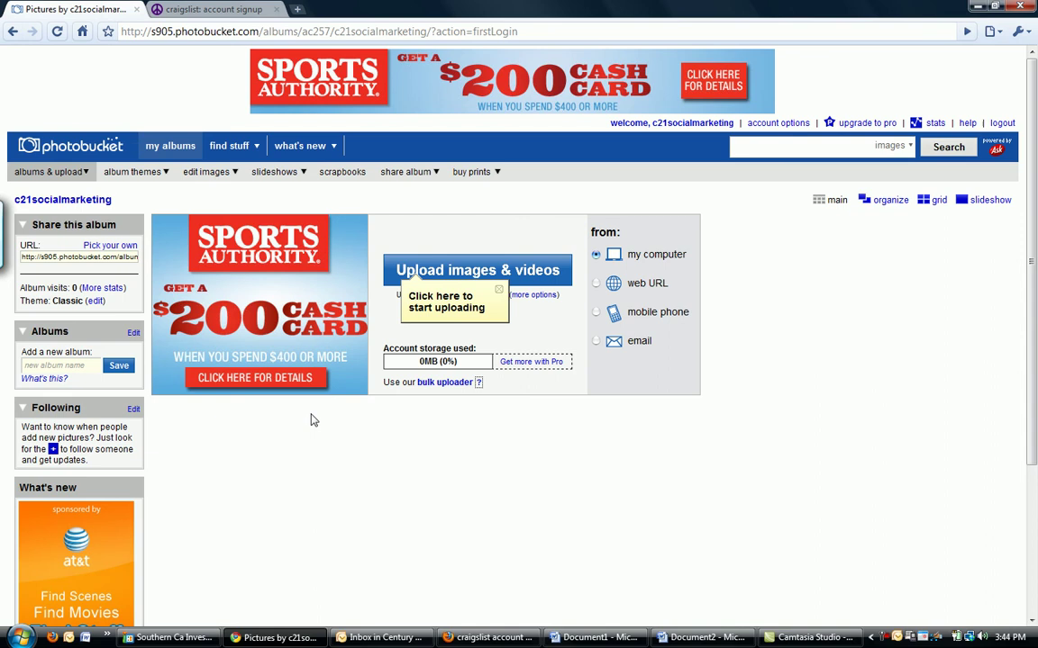
- Save the Southern Ca Investment Template copy.jpg attachment from the image ad e-mail to the Desktop
left_click(703, 638)
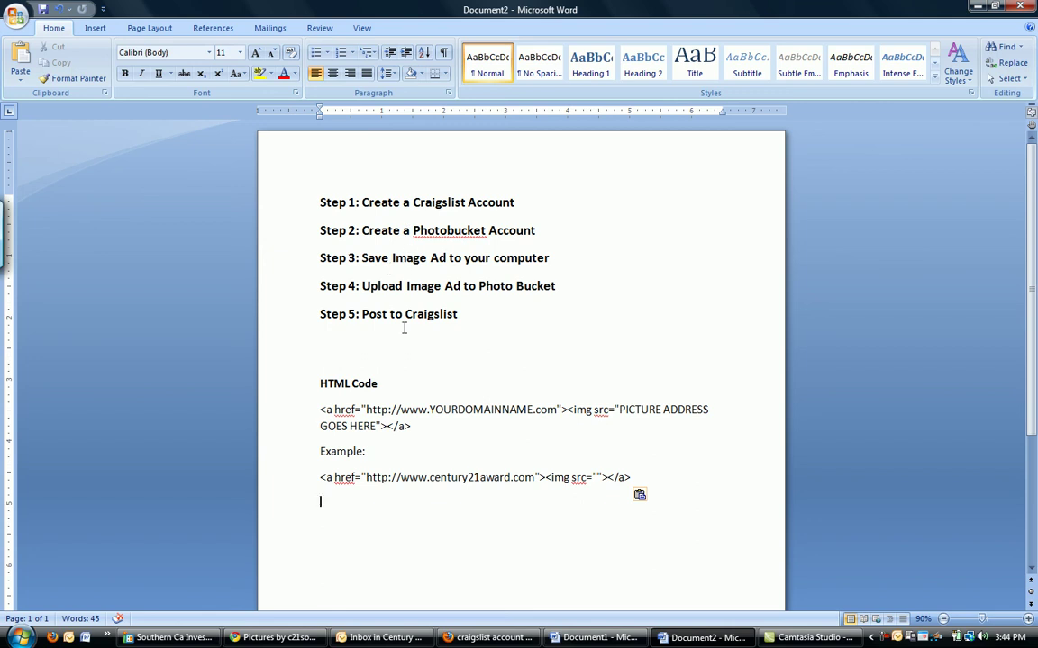
key("alt+Tab")
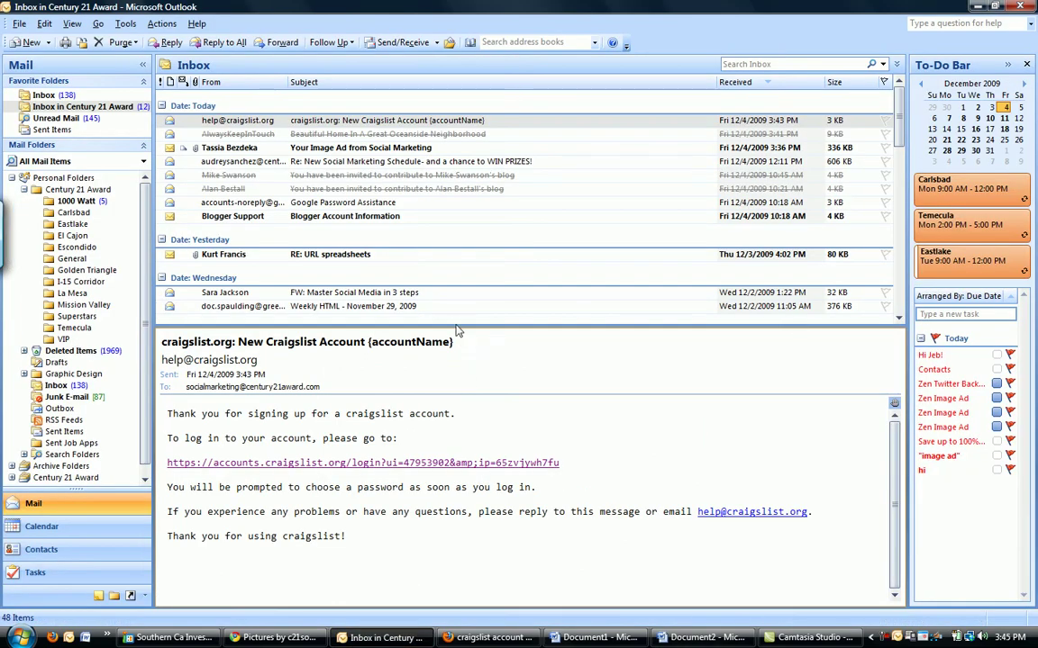
left_click(300, 151)
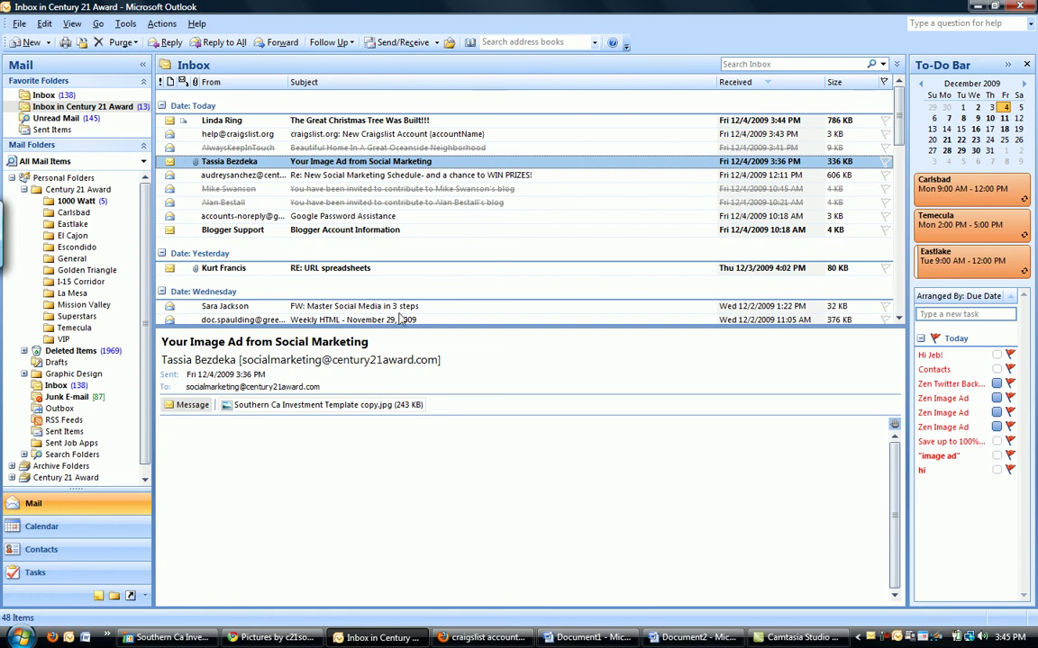
right_click(275, 407)
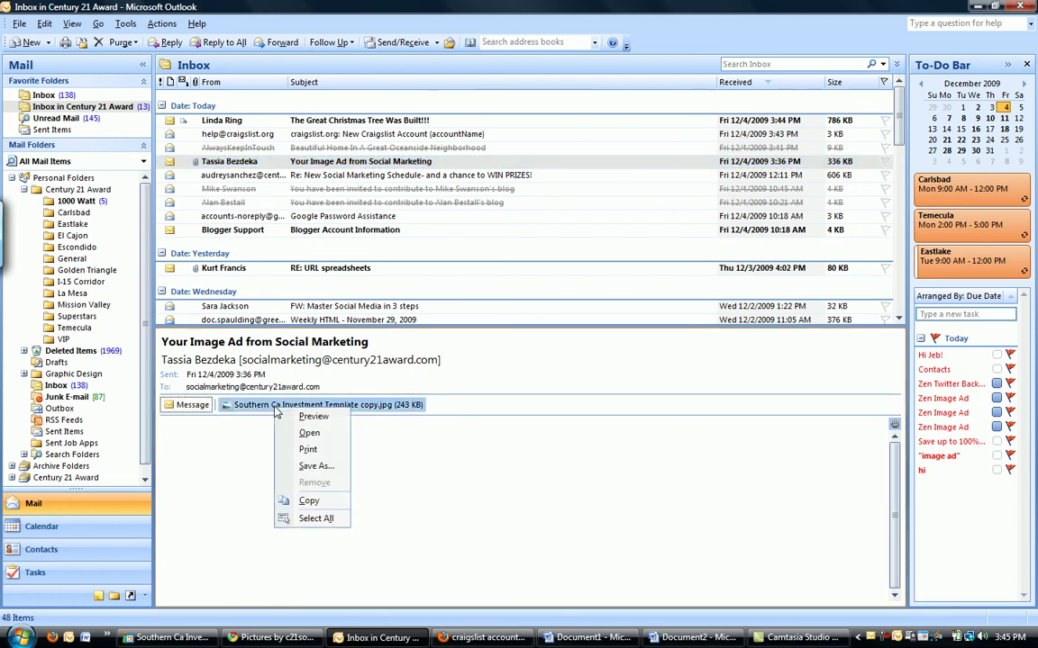
left_click(315, 466)
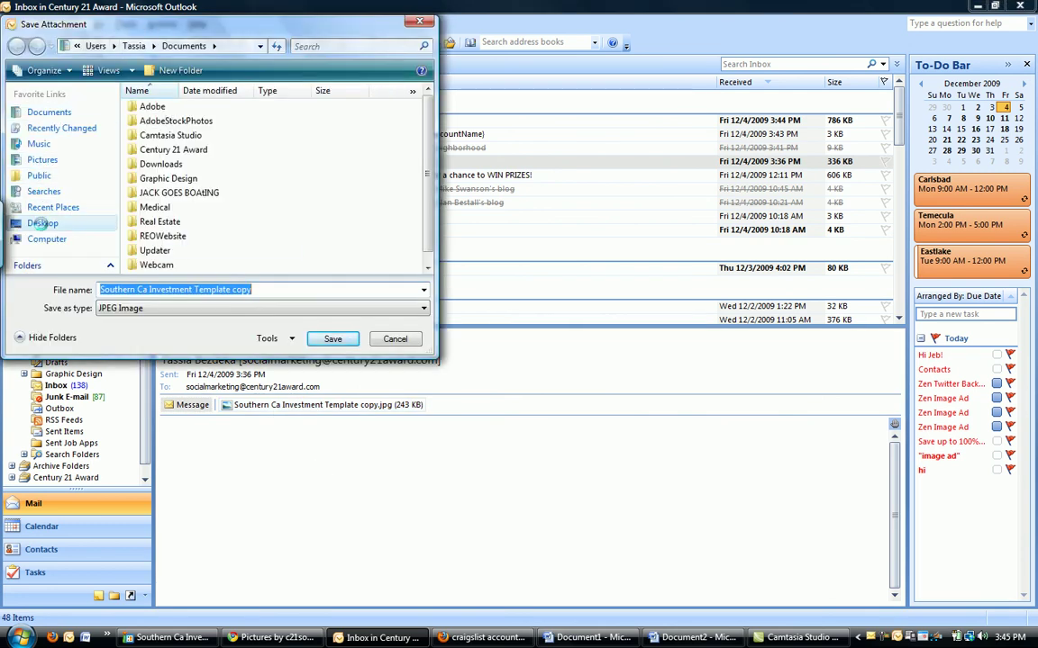
left_click(45, 223)
left_click(331, 338)
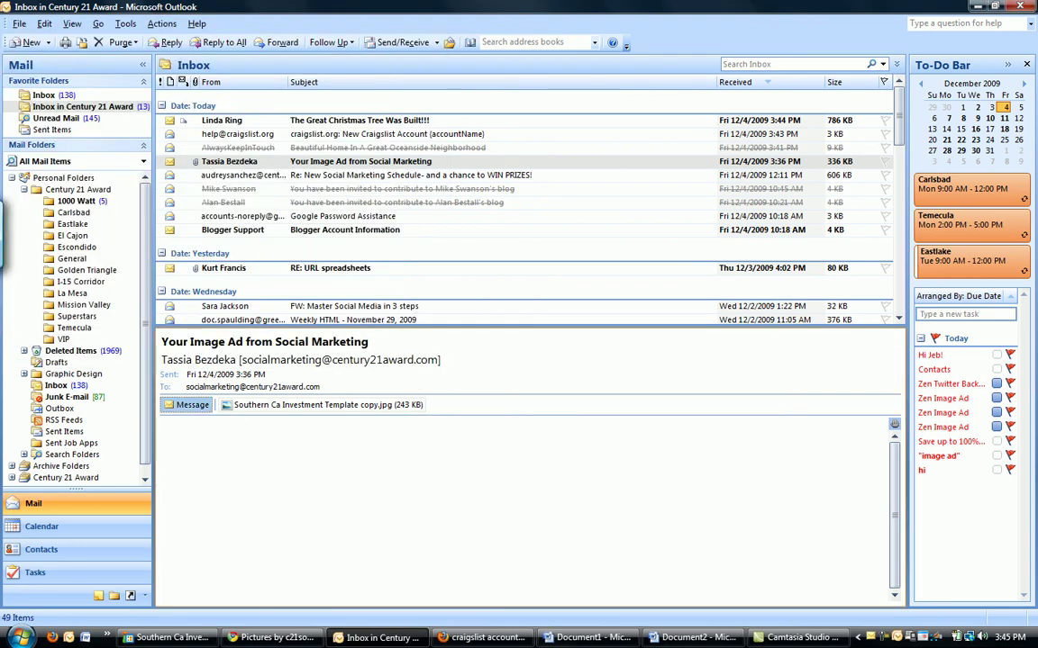
mouse_move(385, 641)
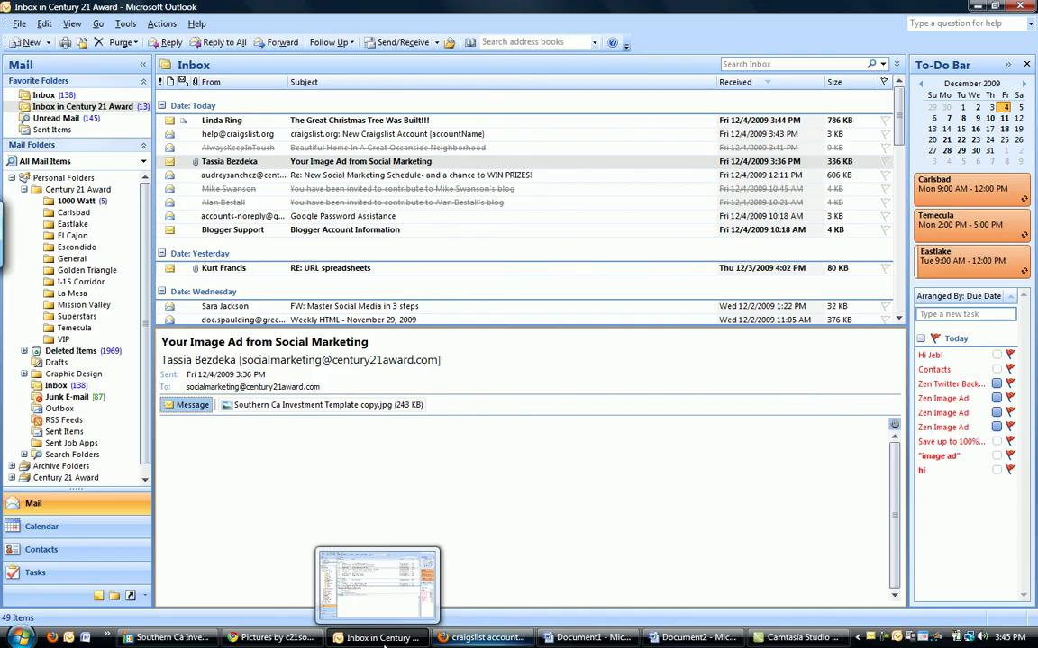
left_click(270, 638)
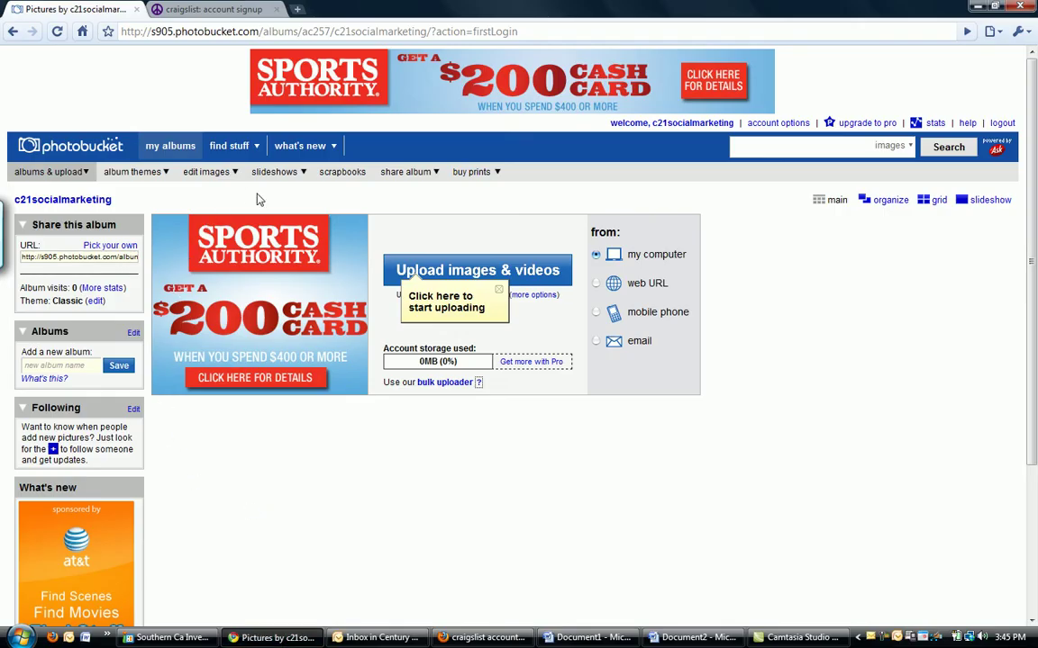
- Upload the Southern Ca Investment Template image from the Desktop into the Photobucket album
left_click(76, 171)
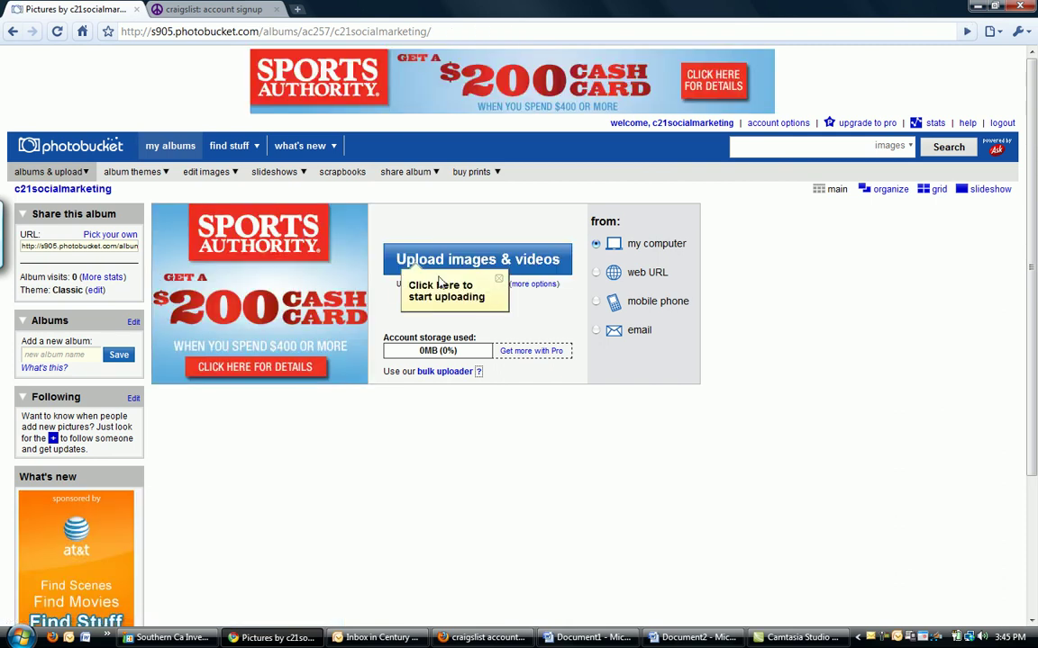
left_click(416, 270)
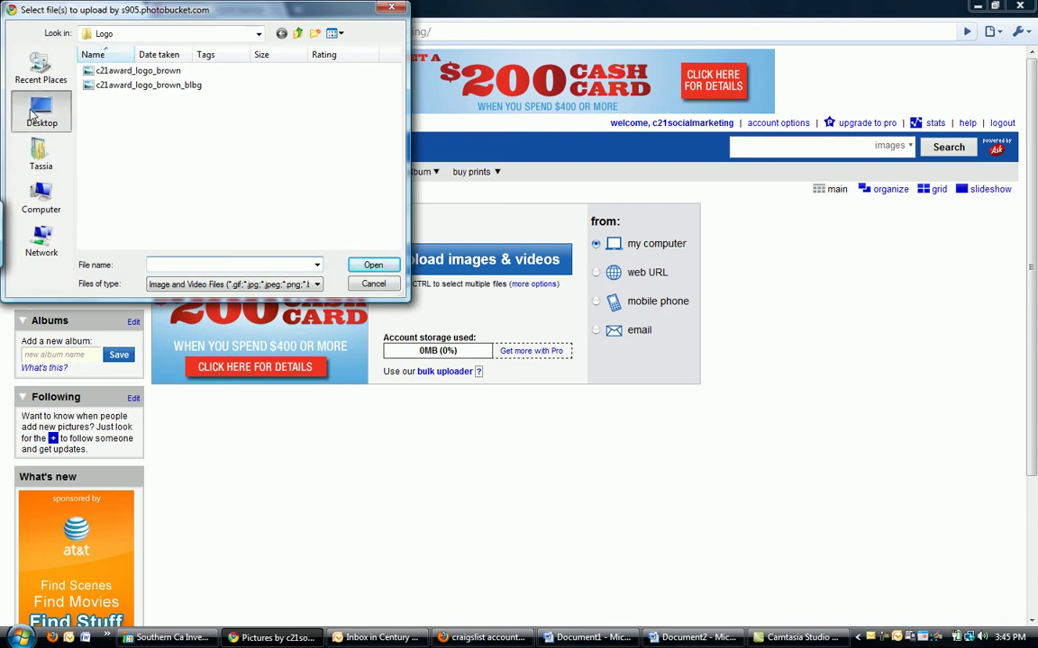
left_click(40, 112)
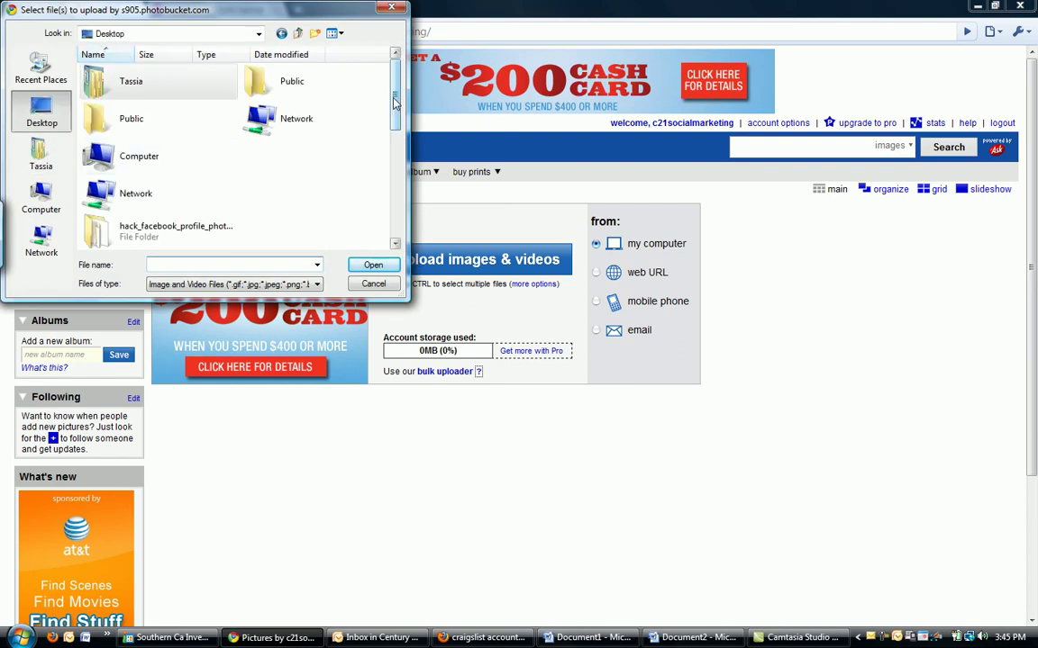
left_click_drag(389, 113, 380, 203)
double_click(127, 206)
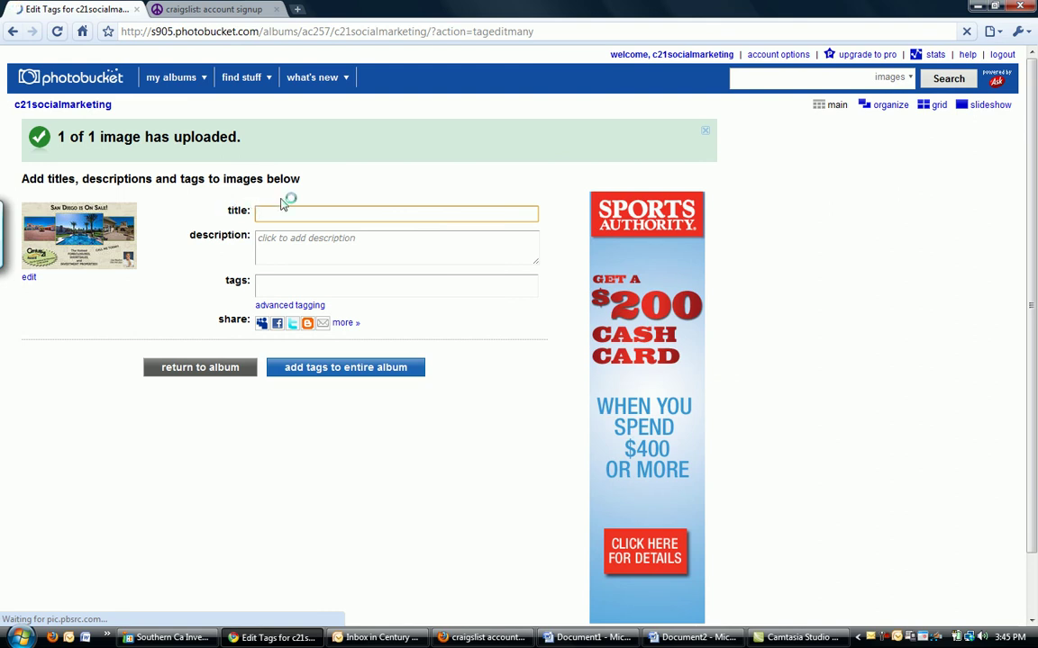
- Title the uploaded image 'Craigslist ad', return to the album and open its full view
type("Craigslist ad")
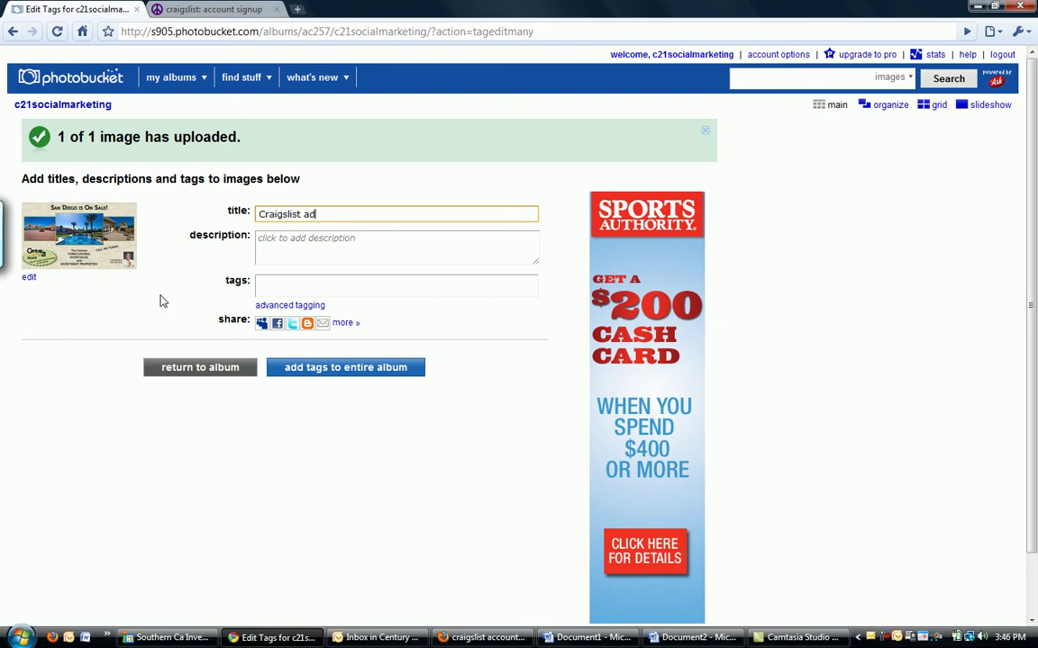
left_click(166, 375)
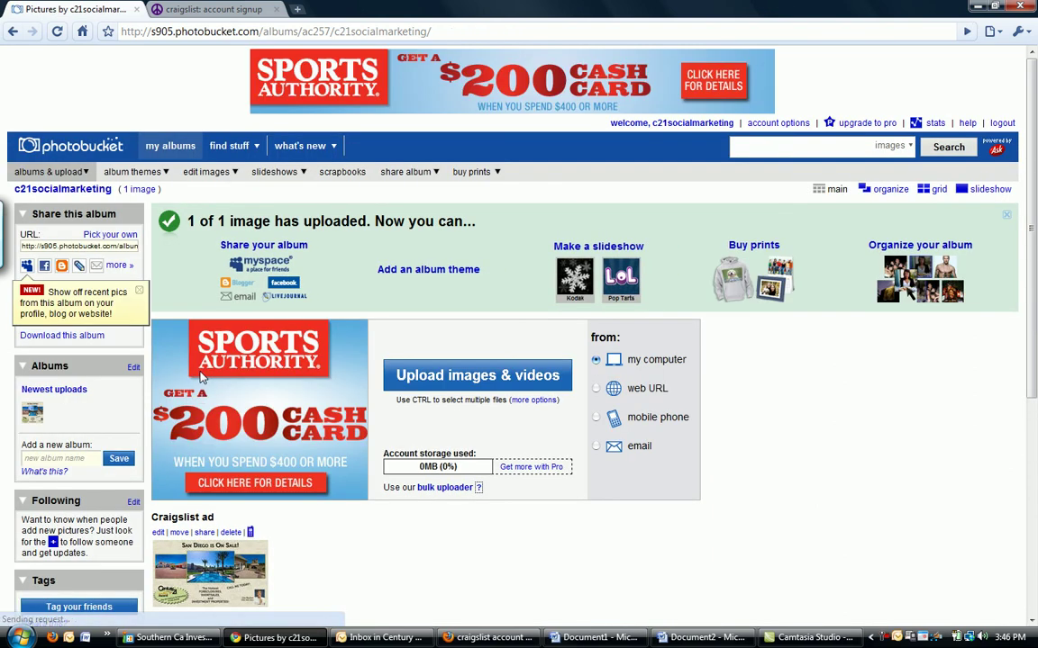
scroll(292, 549, "down", 1)
scroll(293, 549, "down", 2)
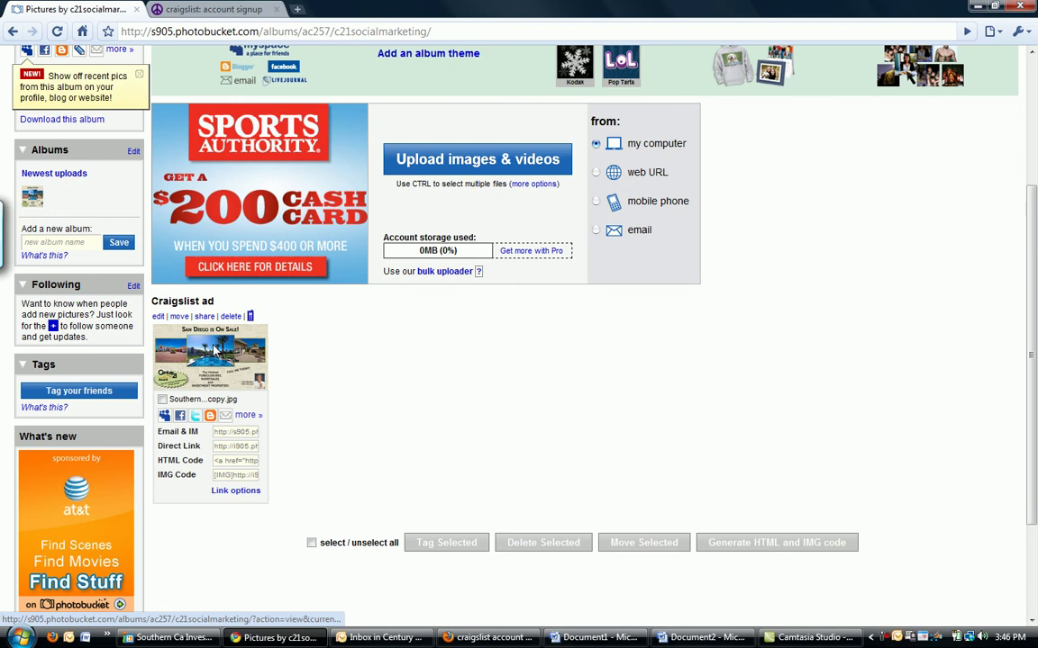
left_click(225, 372)
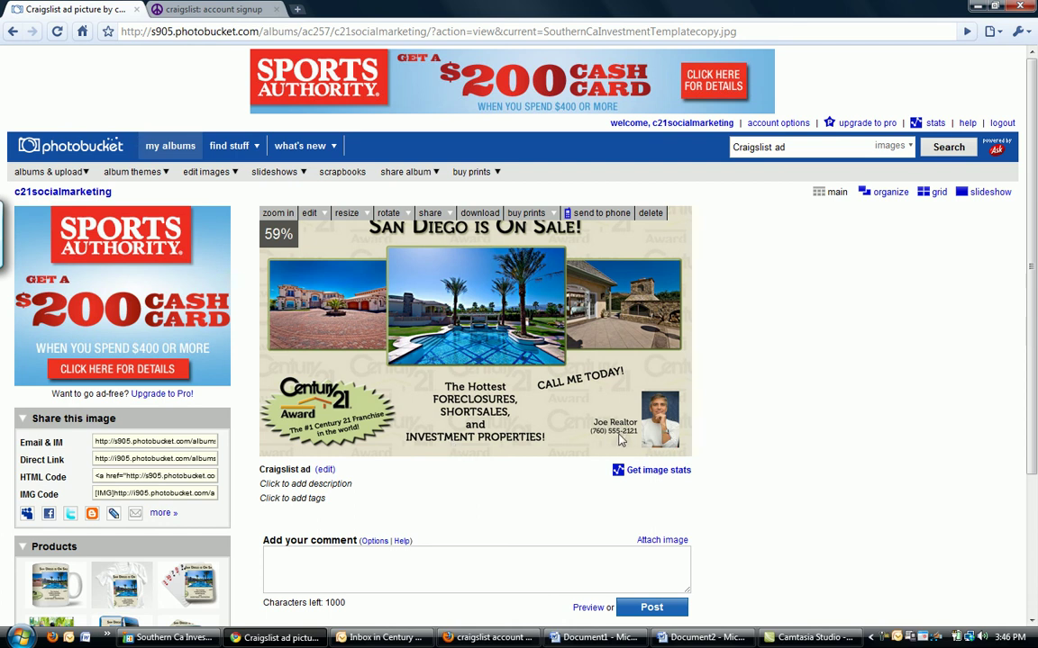
- Return to the Word Document2 steps list showing the HTML link example with its empty image source
key("alt+Tab")
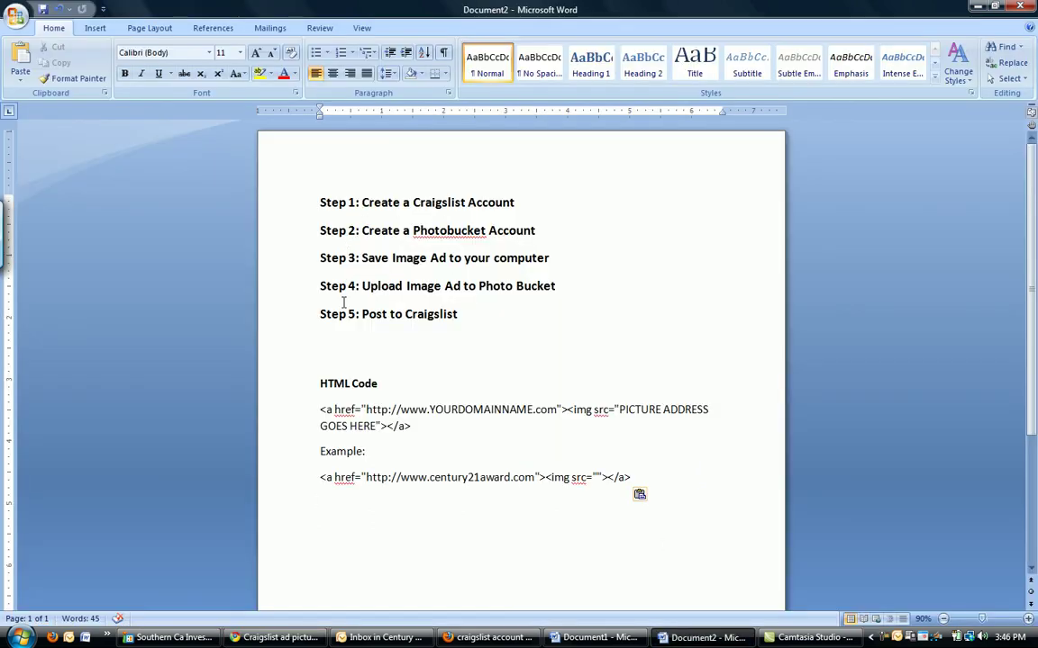
mouse_move(787, 639)
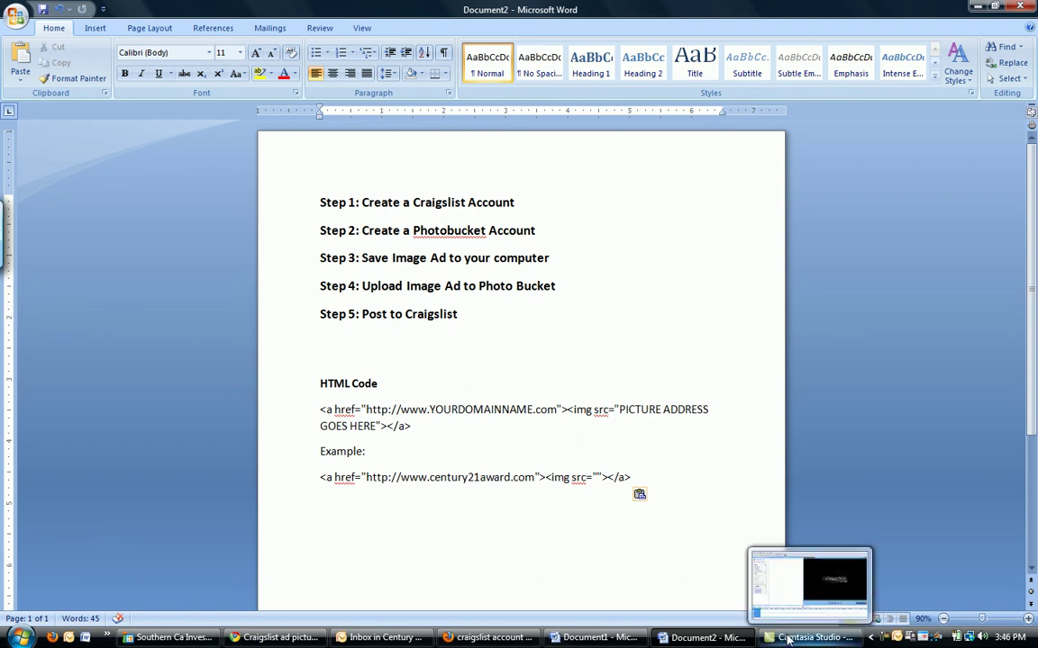